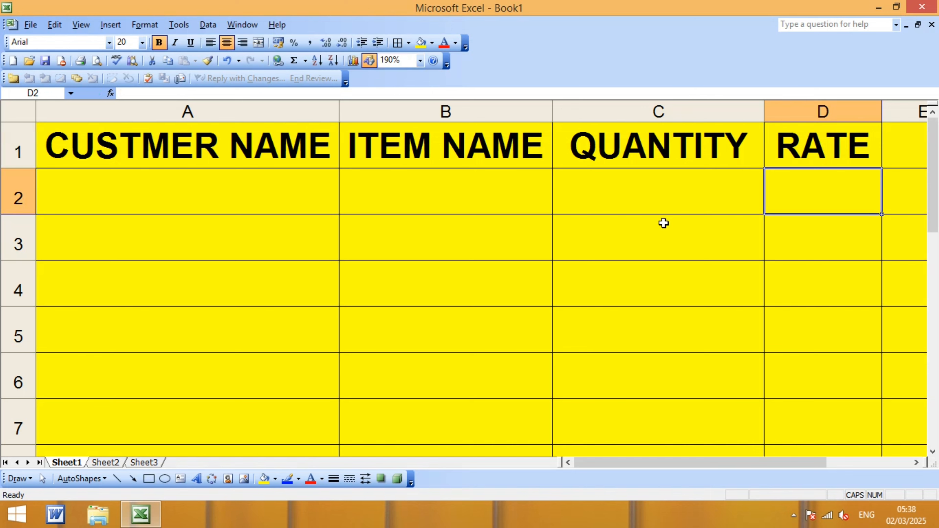
{"action": "left_click", "coordinate": [388, 224]}
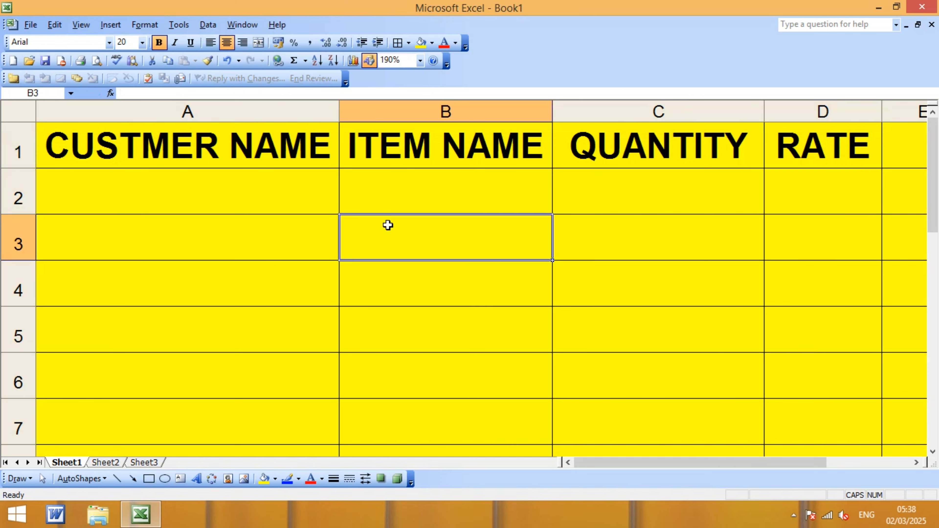
{"action": "left_click", "coordinate": [198, 153]}
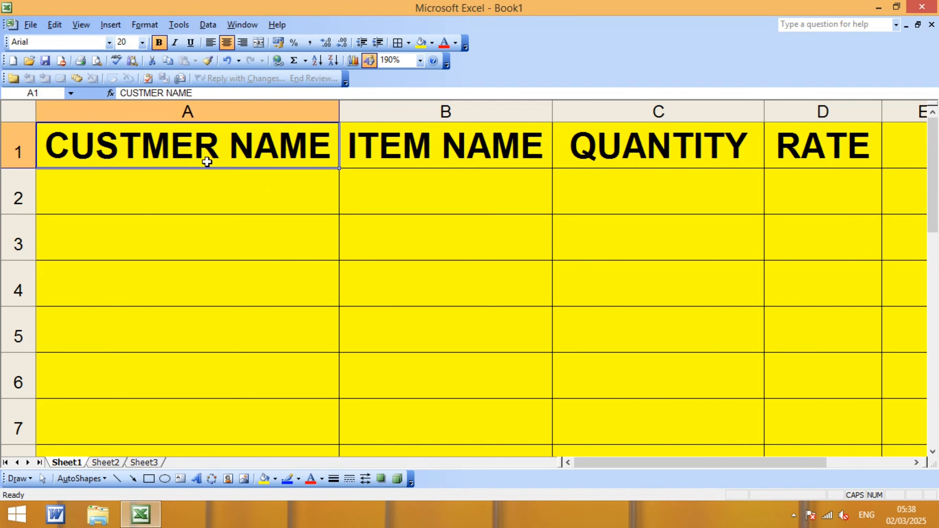
{"action": "left_click", "coordinate": [358, 253]}
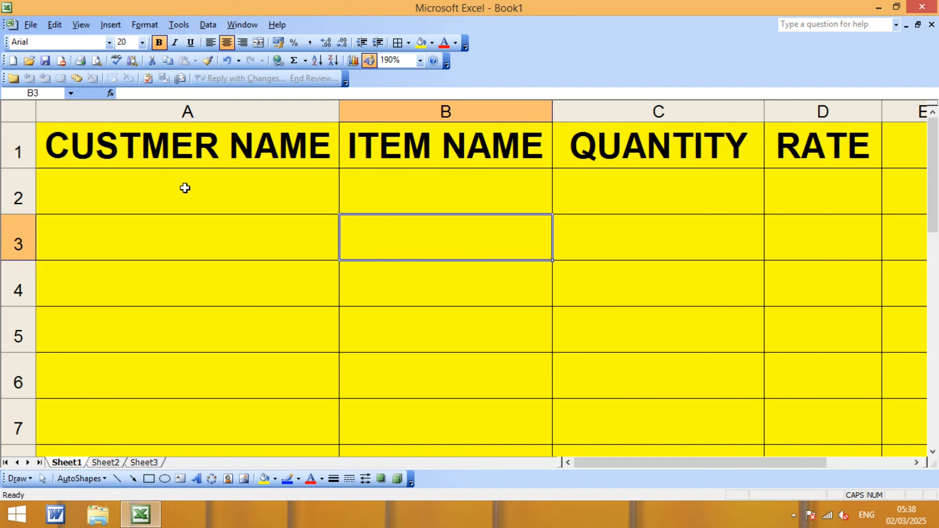
{"action": "left_click_drag", "start_coordinate": [68, 159], "coordinate": [783, 144]}
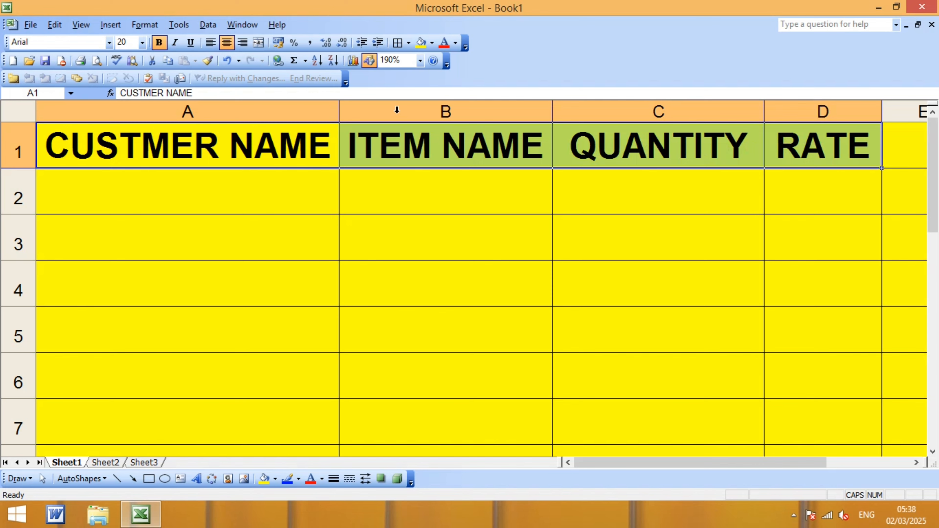
{"action": "left_click", "coordinate": [320, 287]}
Set the font colour of the CUSTMER NAME heading in A1 to red.
{"action": "left_click", "coordinate": [227, 147]}
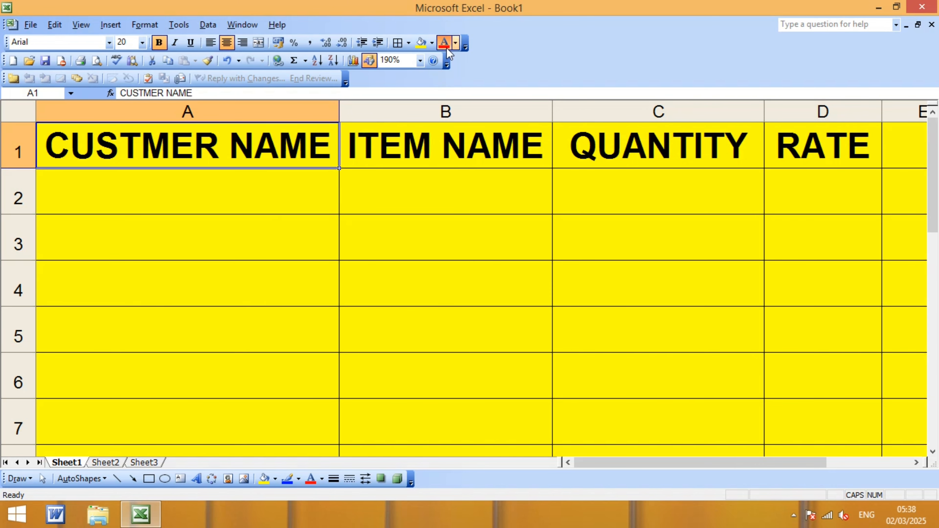
{"action": "left_click", "coordinate": [444, 41]}
{"action": "left_click", "coordinate": [383, 282]}
Set the font colour of the ITEM NAME heading in B1 to dark blue.
{"action": "left_click", "coordinate": [419, 155]}
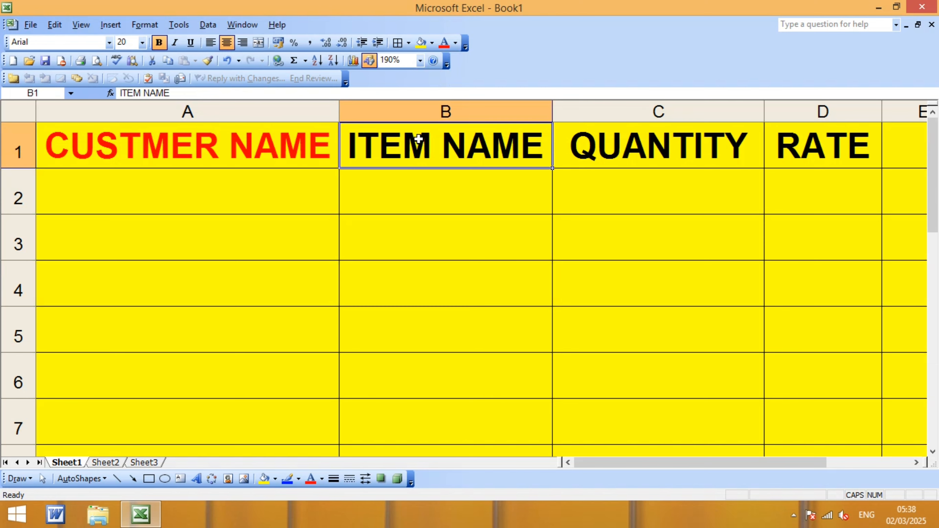
{"action": "left_click", "coordinate": [455, 43]}
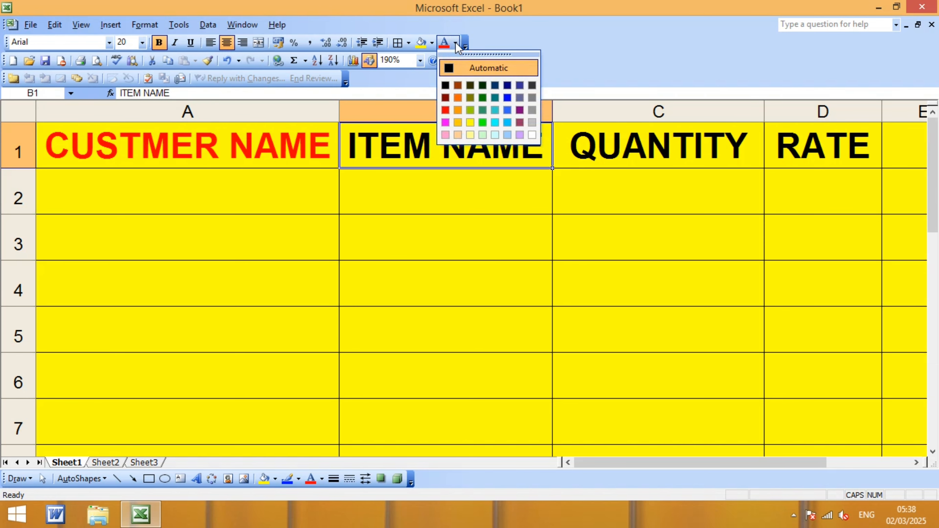
{"action": "left_click", "coordinate": [507, 85]}
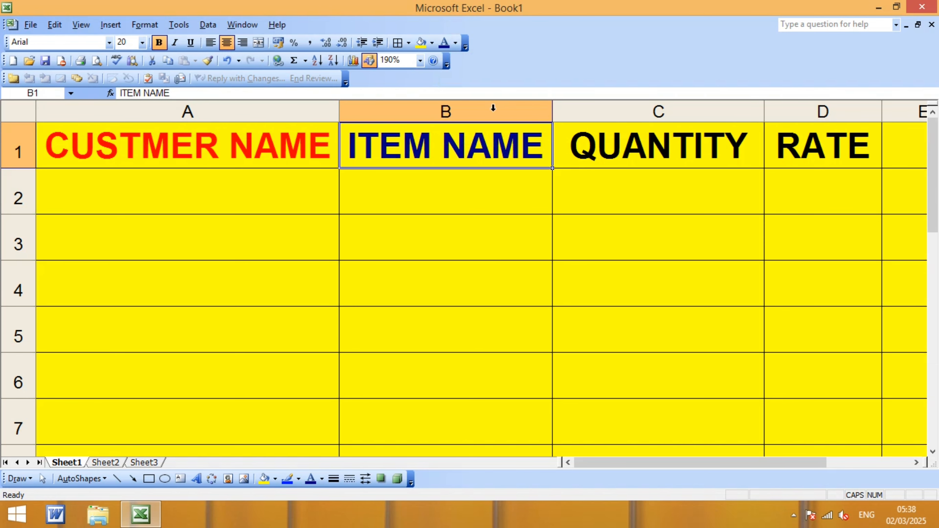
{"action": "left_click", "coordinate": [477, 293]}
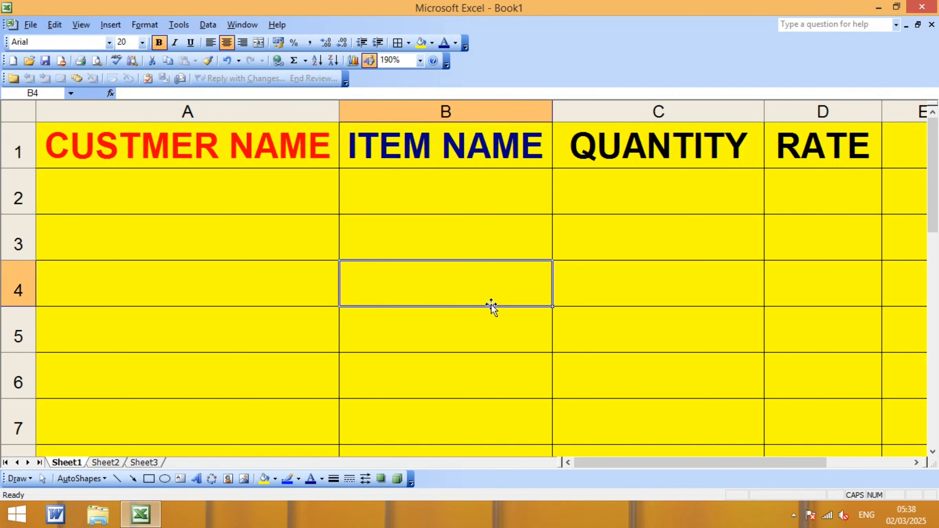
Set the font colour of the QUANTITY heading in C1 to bright green.
{"action": "left_click", "coordinate": [706, 149]}
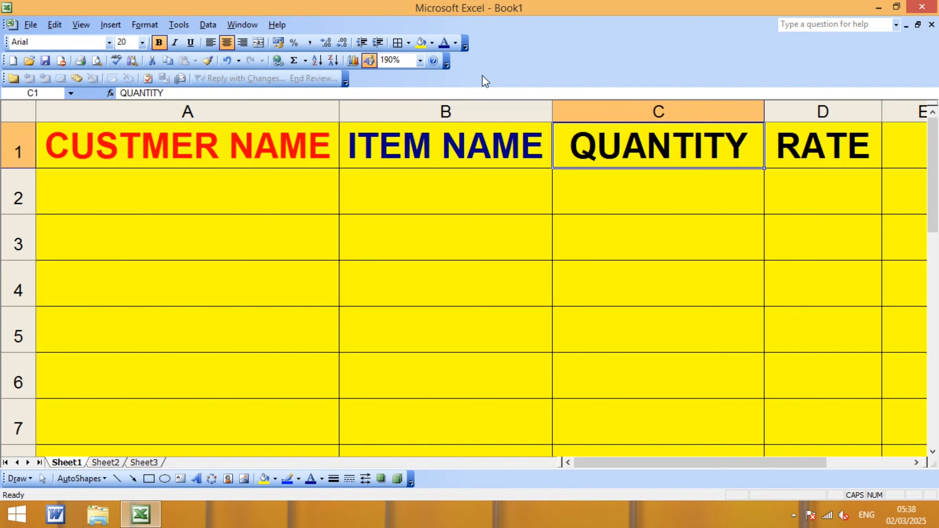
{"action": "left_click", "coordinate": [456, 43]}
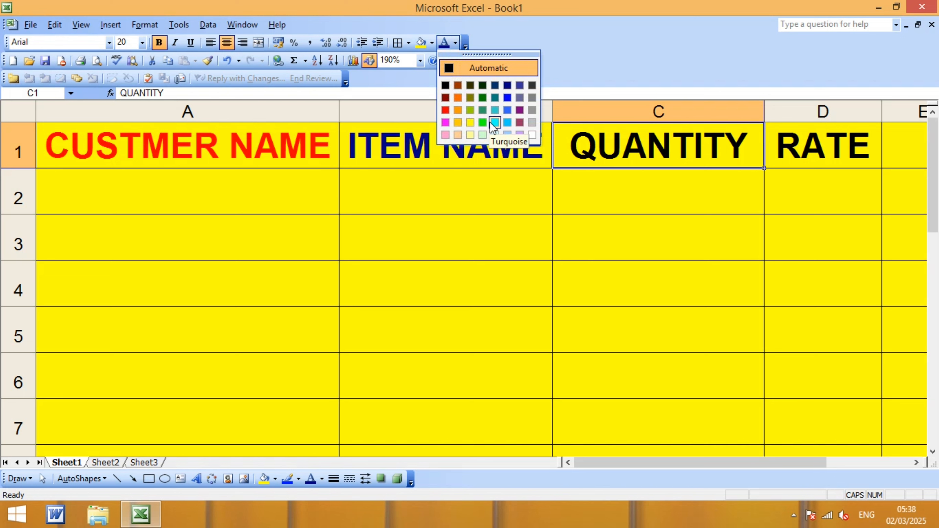
{"action": "left_click", "coordinate": [482, 123]}
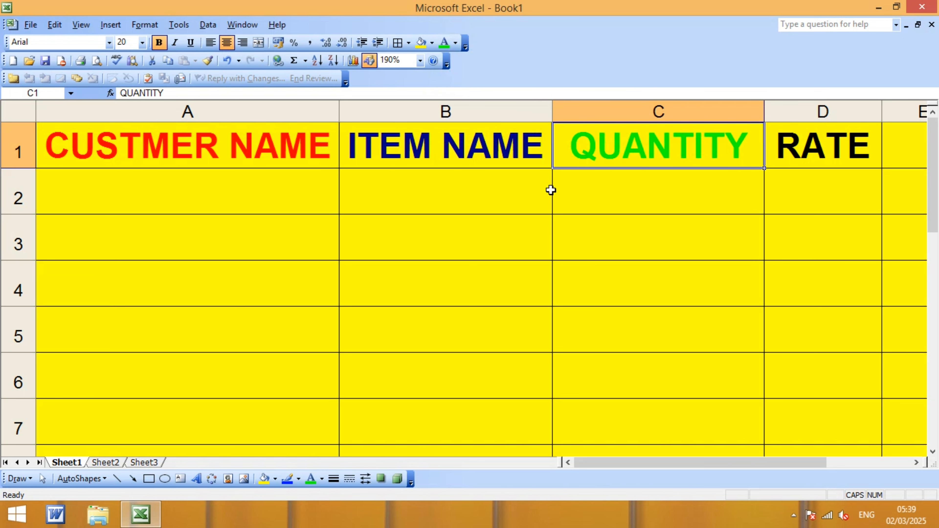
{"action": "left_click", "coordinate": [588, 219]}
Change the font colour of the QUANTITY heading in C1 to pink and slightly widen the RATE column.
{"action": "left_click", "coordinate": [608, 150]}
{"action": "left_click", "coordinate": [458, 44]}
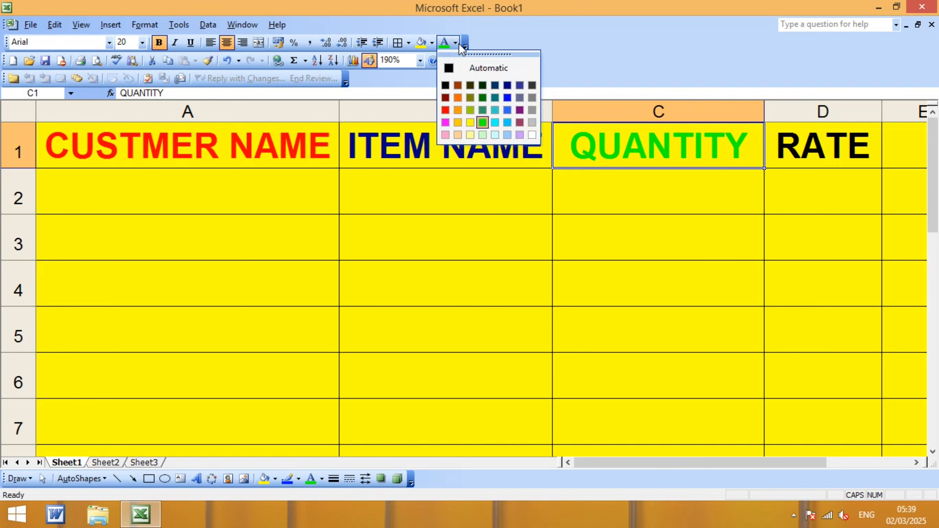
{"action": "left_click", "coordinate": [445, 122]}
{"action": "left_click", "coordinate": [641, 228]}
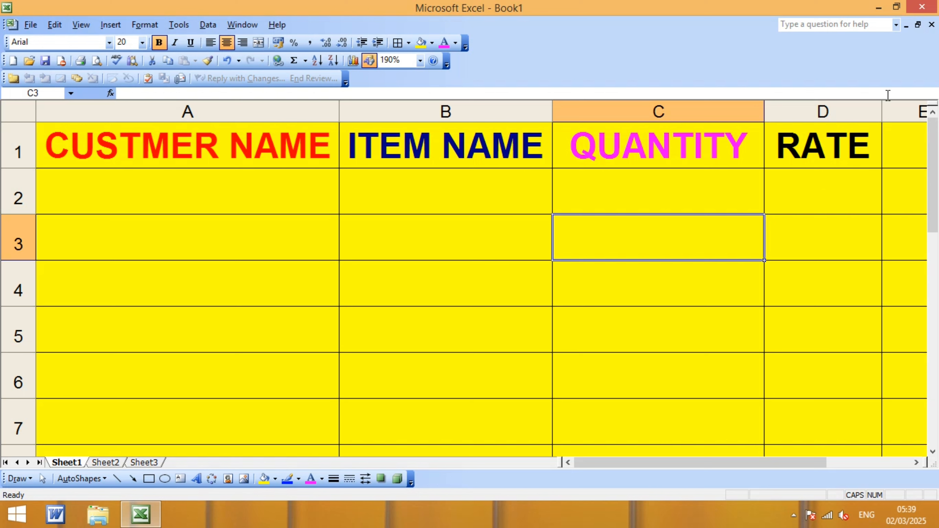
{"action": "left_click_drag", "start_coordinate": [881, 115], "coordinate": [891, 115]}
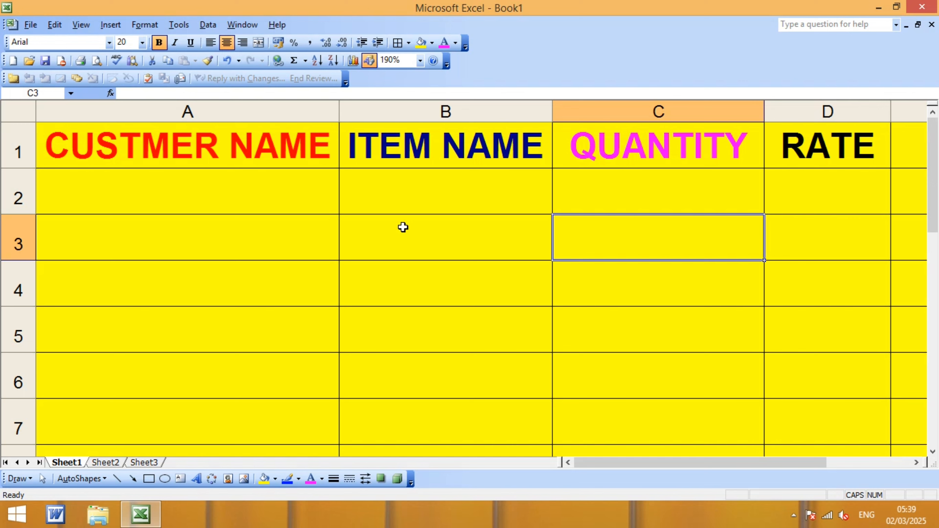
{"action": "left_click", "coordinate": [212, 158]}
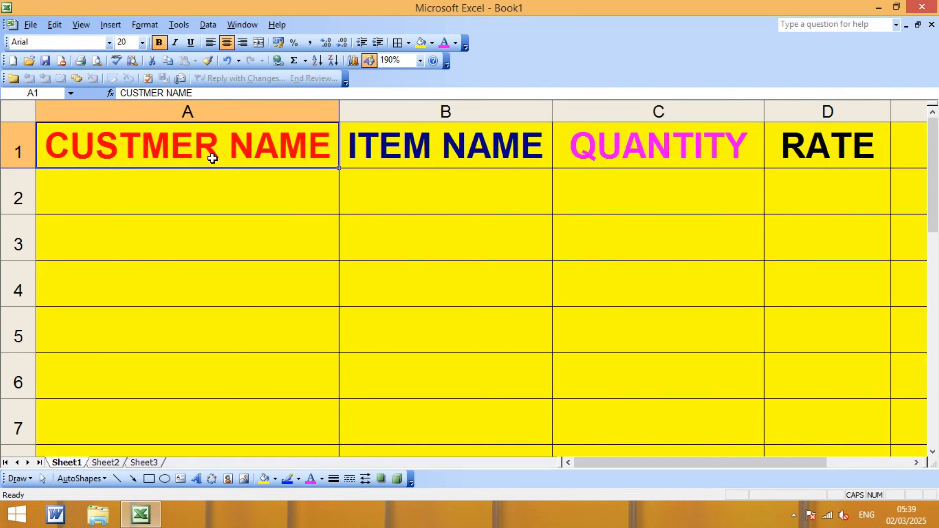
{"action": "left_click", "coordinate": [397, 165]}
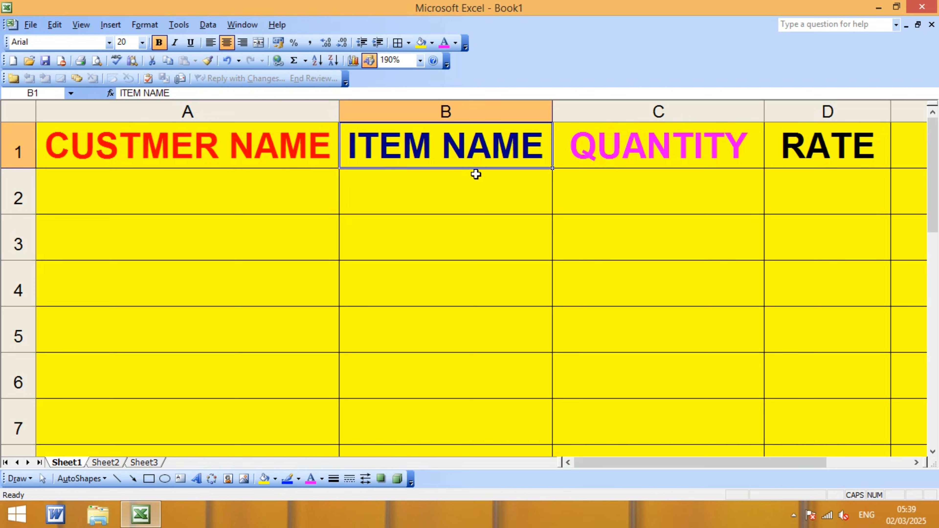
{"action": "left_click", "coordinate": [637, 155]}
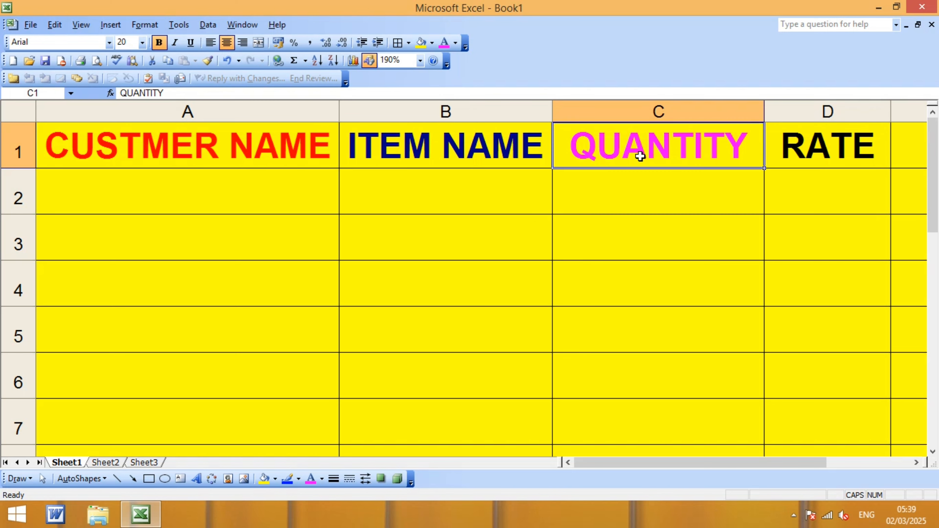
{"action": "left_click", "coordinate": [806, 148]}
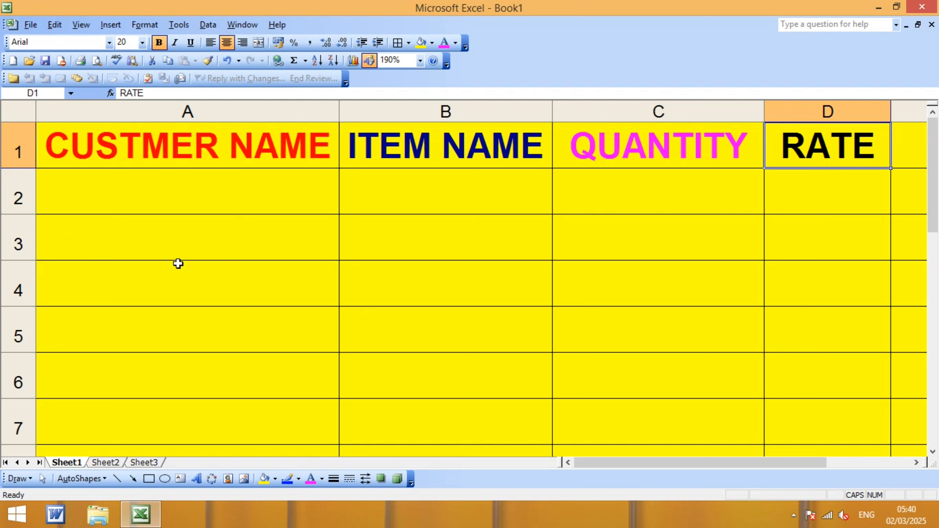
Enter six customers' first names in capitals under CUSTMER NAME, one per row in cells A2 through A7.
{"action": "left_click", "coordinate": [131, 192]}
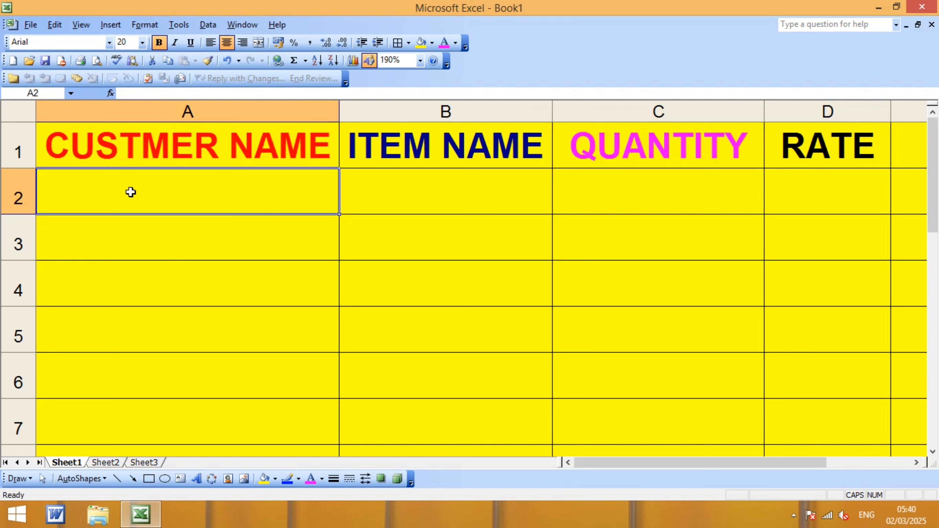
{"action": "type", "text": "ANIL"}
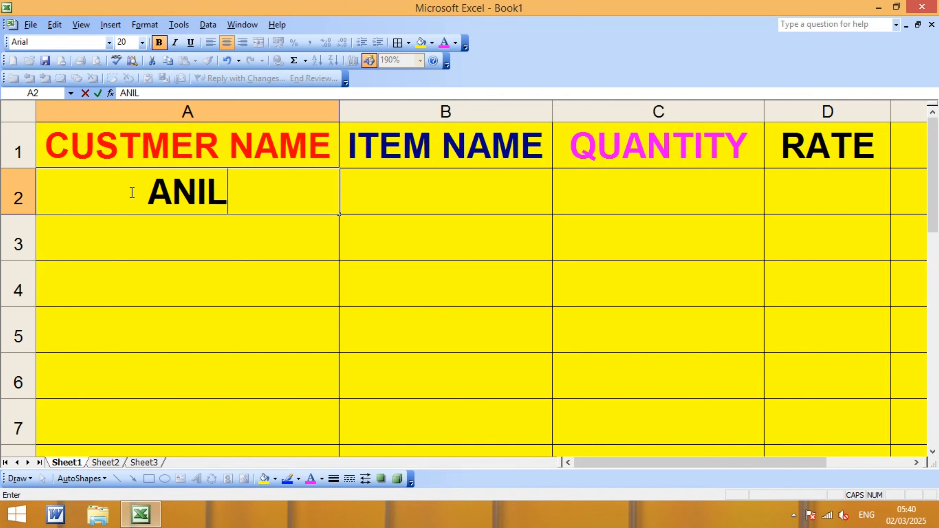
{"action": "key", "text": "Return"}
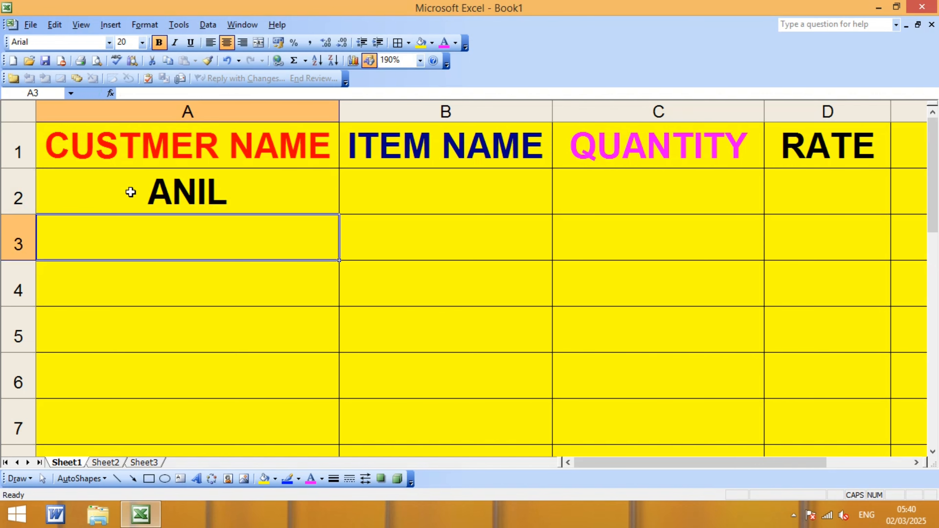
{"action": "type", "text": "SUN"}
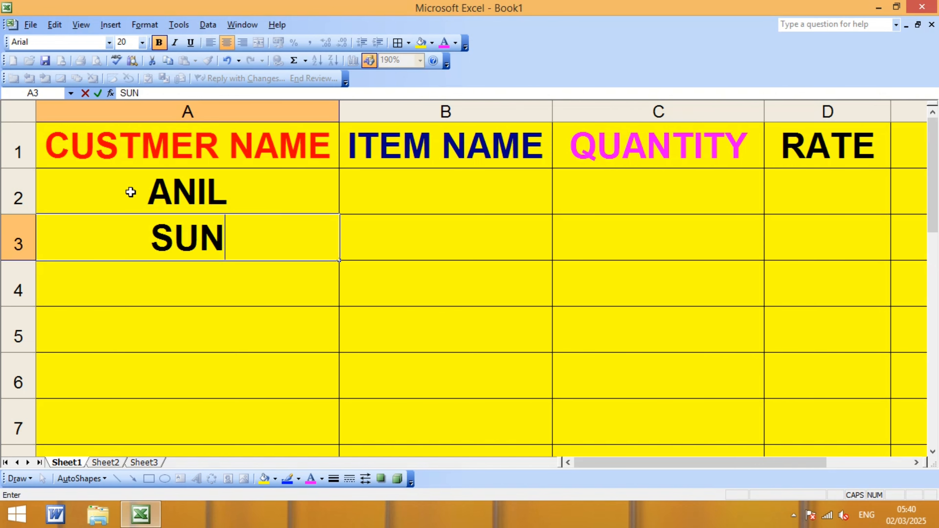
{"action": "type", "text": "IL"}
{"action": "key", "text": "Return"}
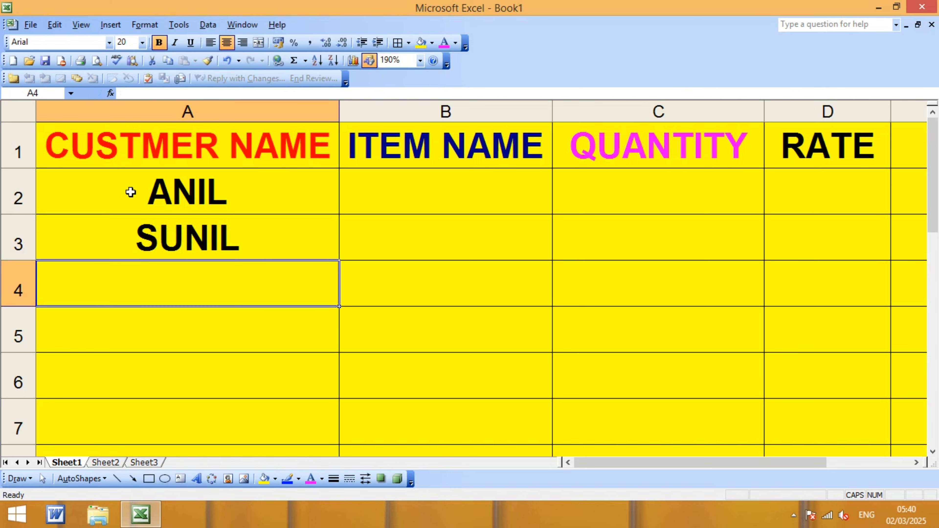
{"action": "type", "text": "AJEE"}
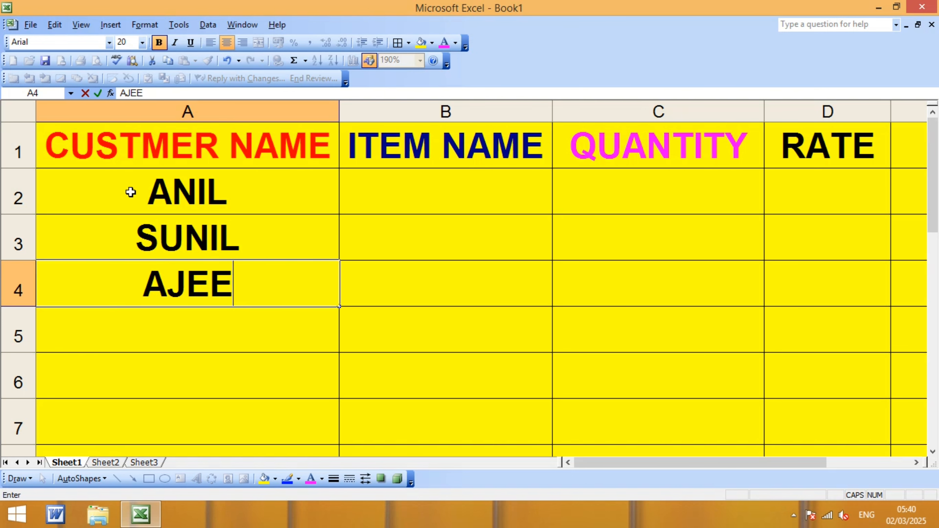
{"action": "type", "text": "T"}
{"action": "key", "text": "Return"}
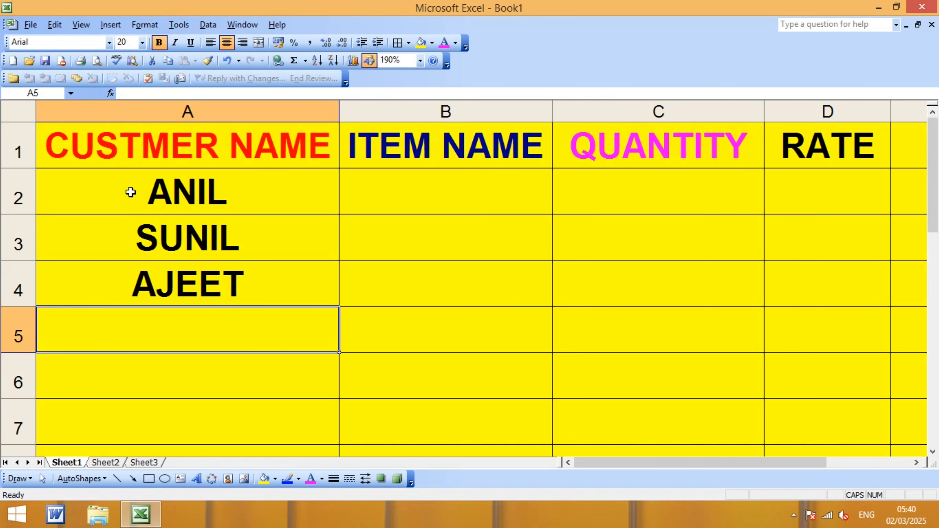
{"action": "type", "text": "AMIT"}
{"action": "key", "text": "Return"}
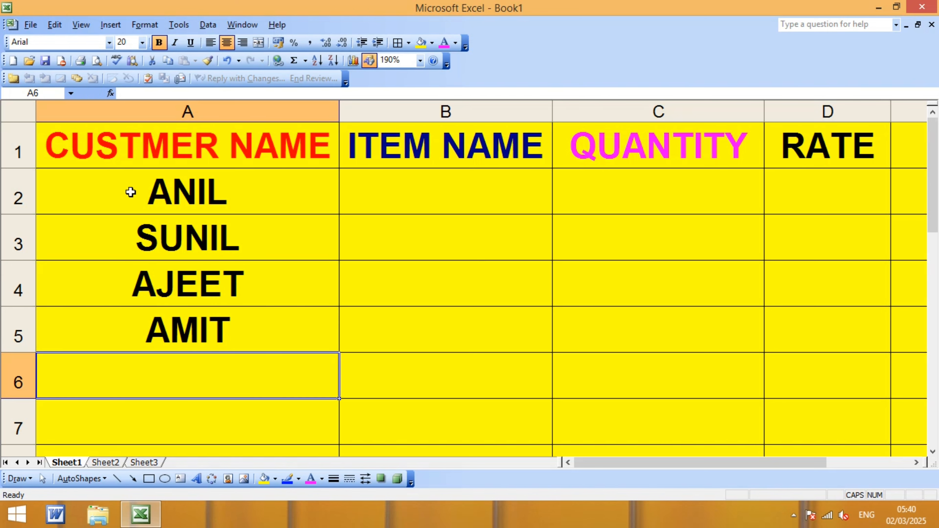
{"action": "type", "text": "RAM"}
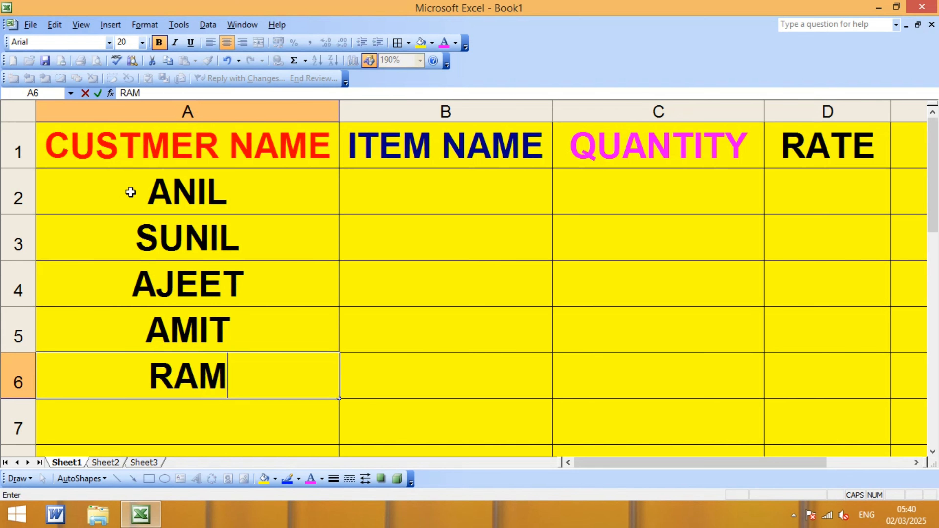
{"action": "key", "text": "Return"}
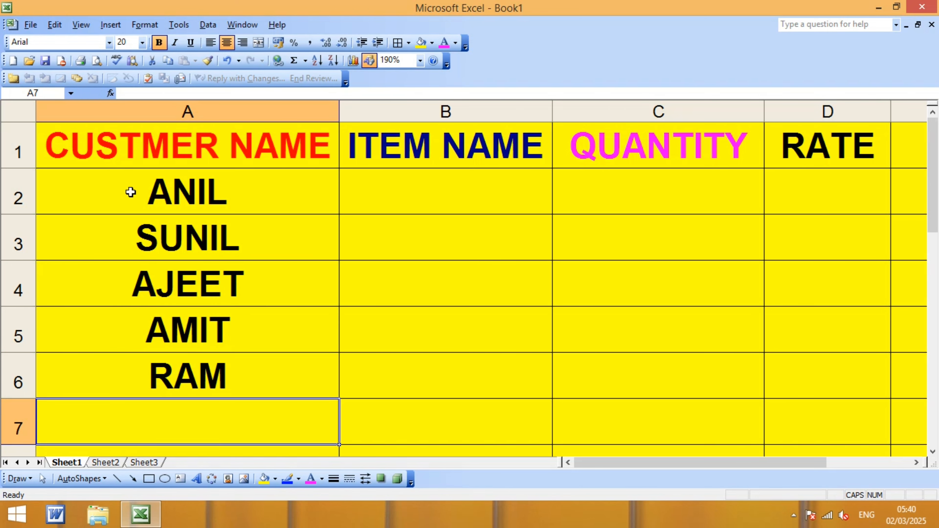
{"action": "type", "text": "ANKIT"}
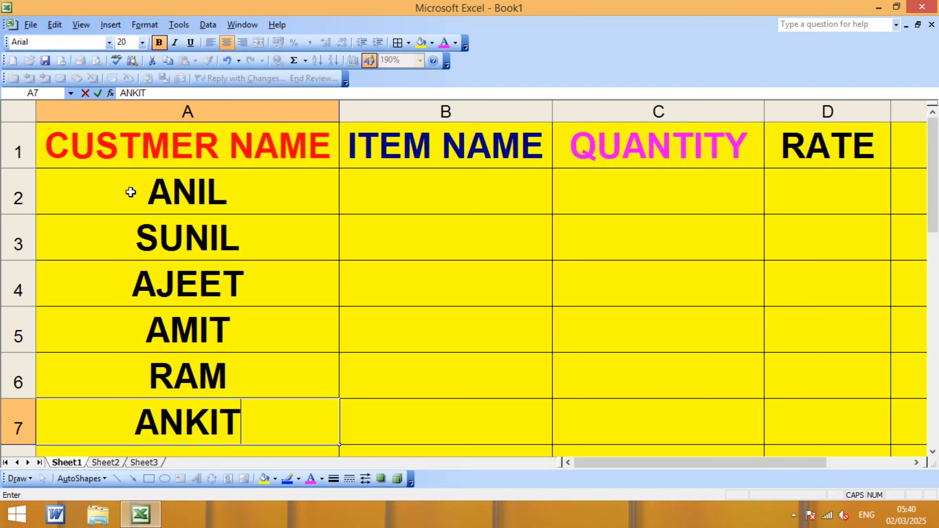
{"action": "key", "text": "Return"}
Widen the ITEM NAME column and the RATE column slightly.
{"action": "scroll", "coordinate": [395, 527], "scroll_direction": "up", "scroll_amount": 1}
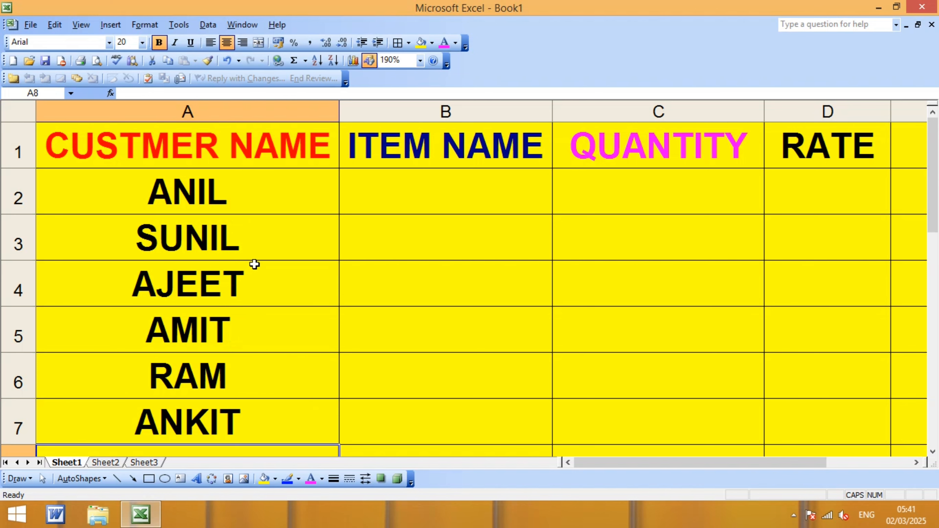
{"action": "scroll", "coordinate": [447, 307], "scroll_direction": "down", "scroll_amount": 1}
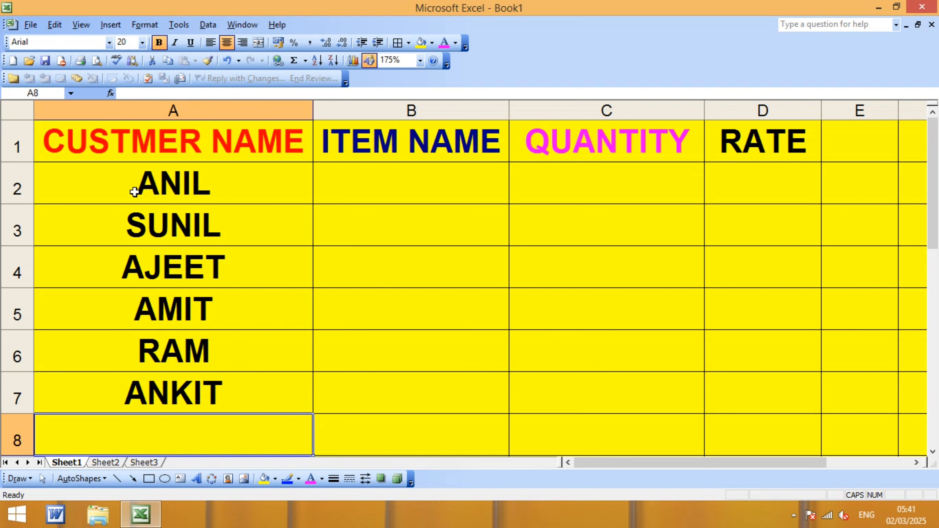
{"action": "left_click", "coordinate": [125, 187]}
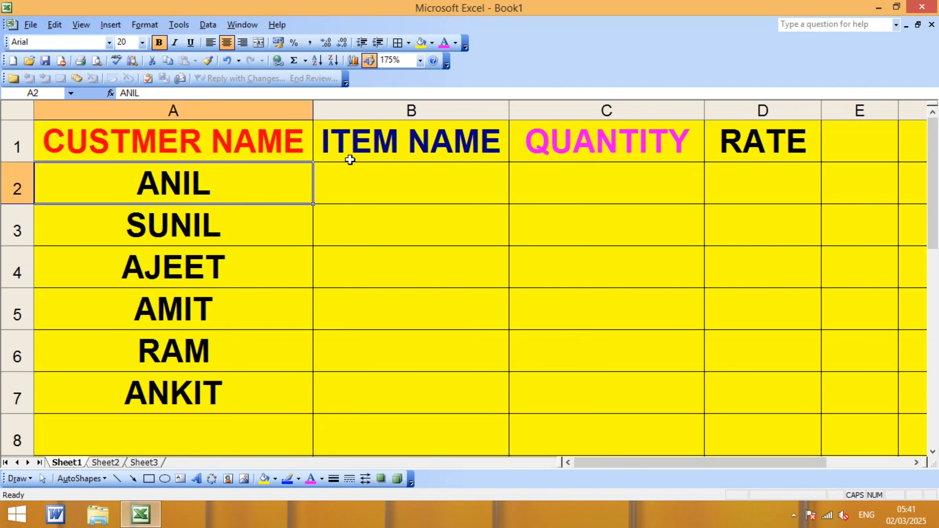
{"action": "left_click_drag", "start_coordinate": [508, 113], "coordinate": [520, 113]}
{"action": "left_click_drag", "start_coordinate": [833, 115], "coordinate": [855, 121]}
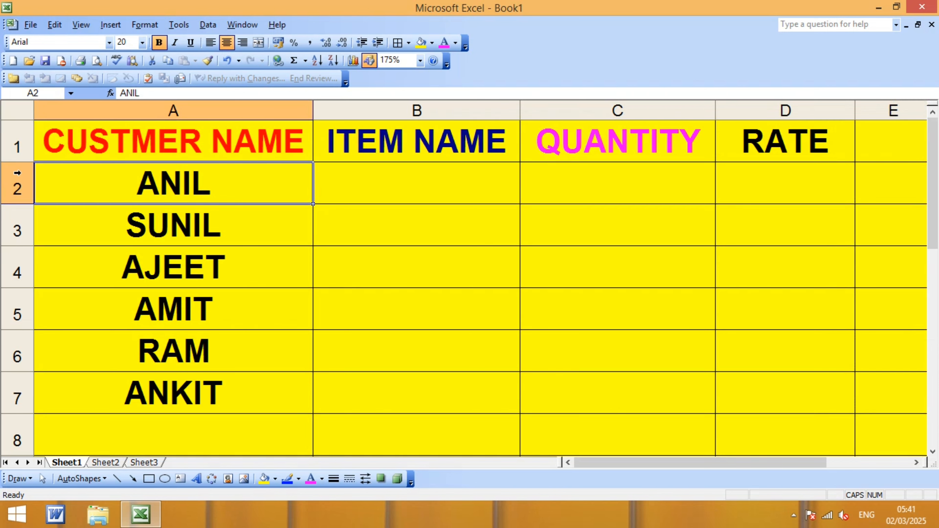
Slightly increase the height of the six customer rows, rows 2 through 7, making them equally tall.
{"action": "left_click_drag", "start_coordinate": [18, 177], "coordinate": [23, 407]}
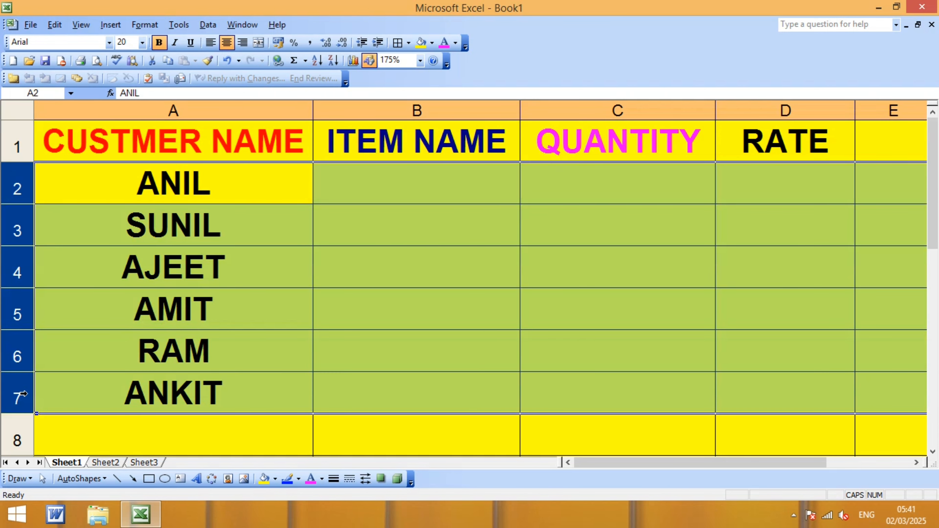
{"action": "left_click_drag", "start_coordinate": [18, 206], "coordinate": [17, 209]}
{"action": "left_click", "coordinate": [302, 247]}
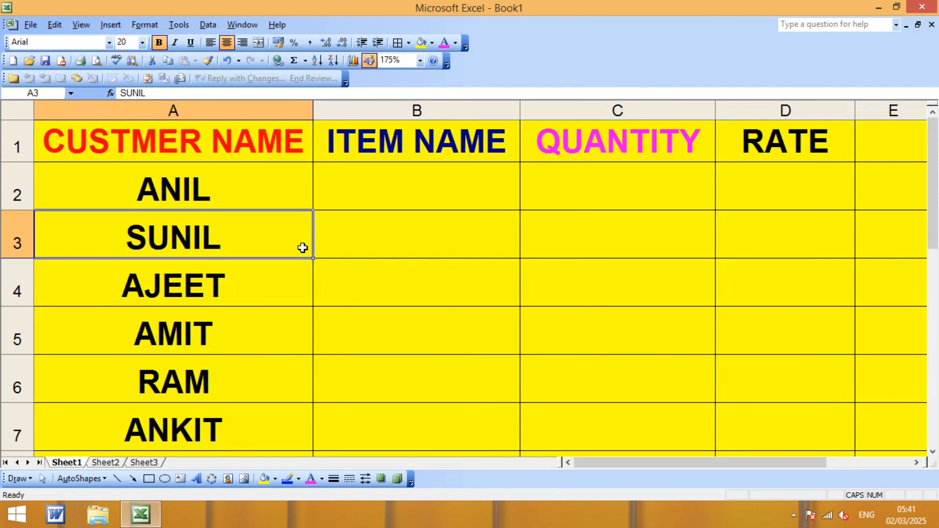
Left-align the customer names in cells A2 through A7.
{"action": "scroll", "coordinate": [282, 311], "scroll_direction": "down", "scroll_amount": 1, "text": "ctrl"}
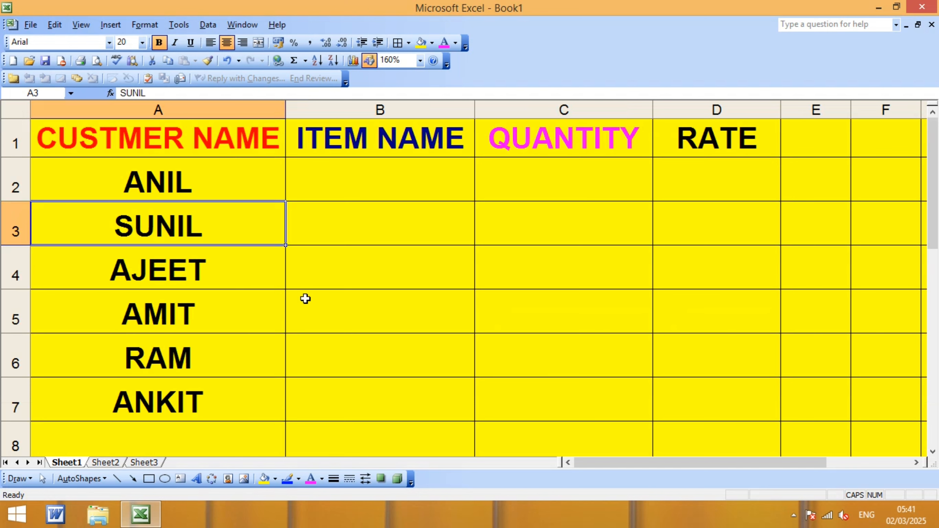
{"action": "left_click_drag", "start_coordinate": [237, 179], "coordinate": [214, 393]}
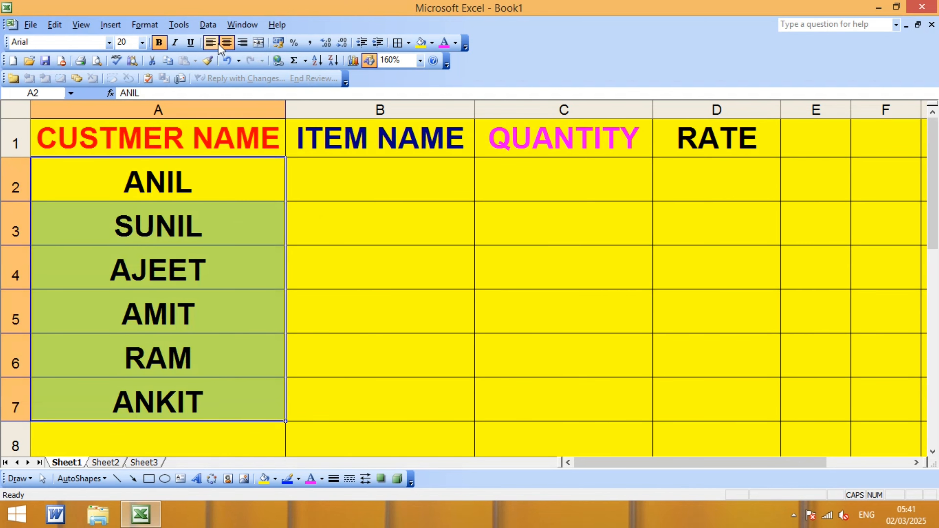
{"action": "left_click", "coordinate": [210, 42]}
{"action": "left_click", "coordinate": [389, 257]}
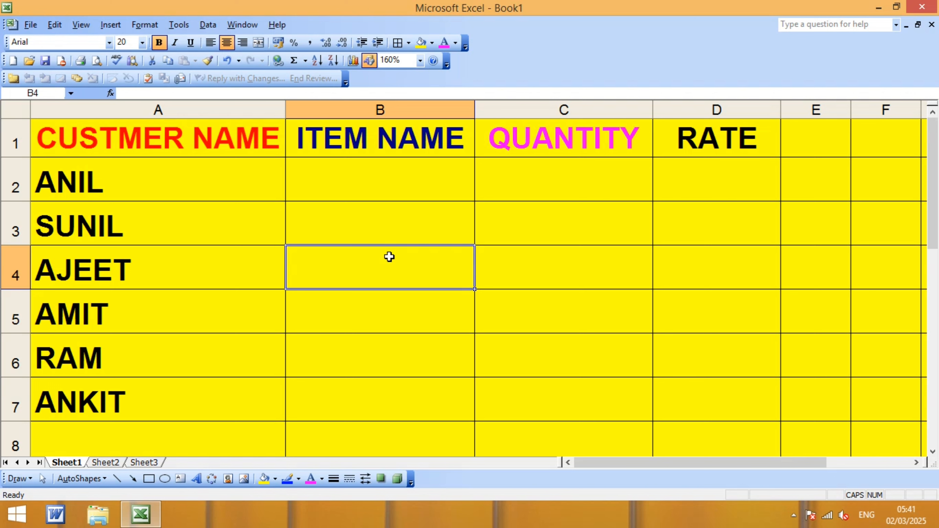
Fill row 2 with the item MOUSE in B2, quantity 8000 in C2 and rate 400 in D2.
{"action": "left_click", "coordinate": [380, 182]}
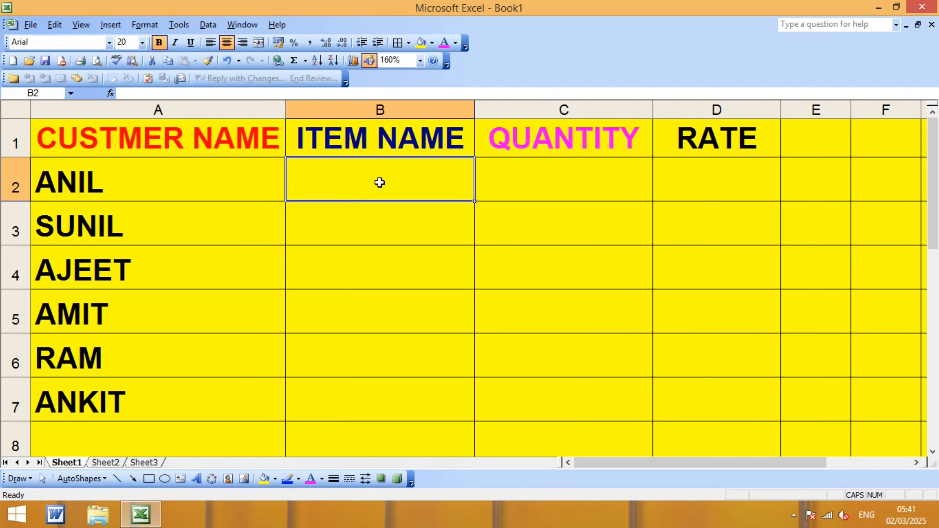
{"action": "type", "text": "MO"}
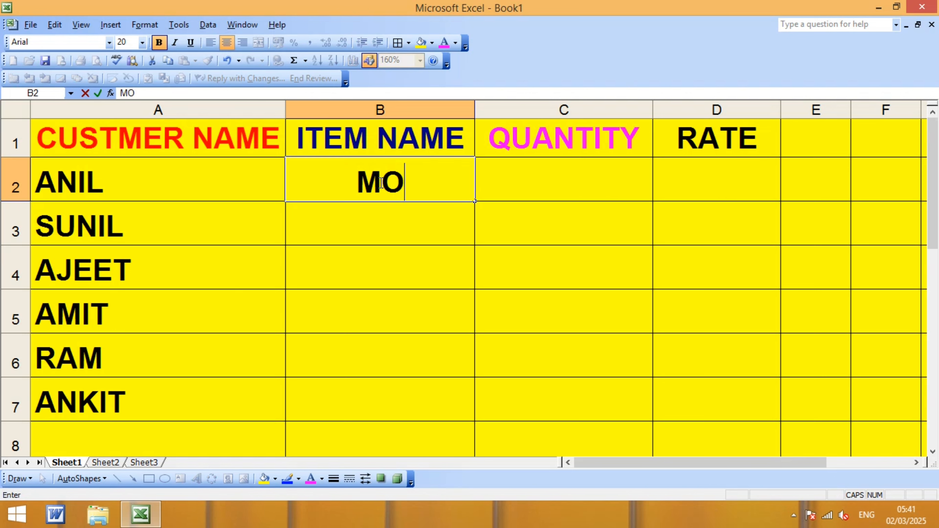
{"action": "type", "text": "USE"}
{"action": "key", "text": "Return"}
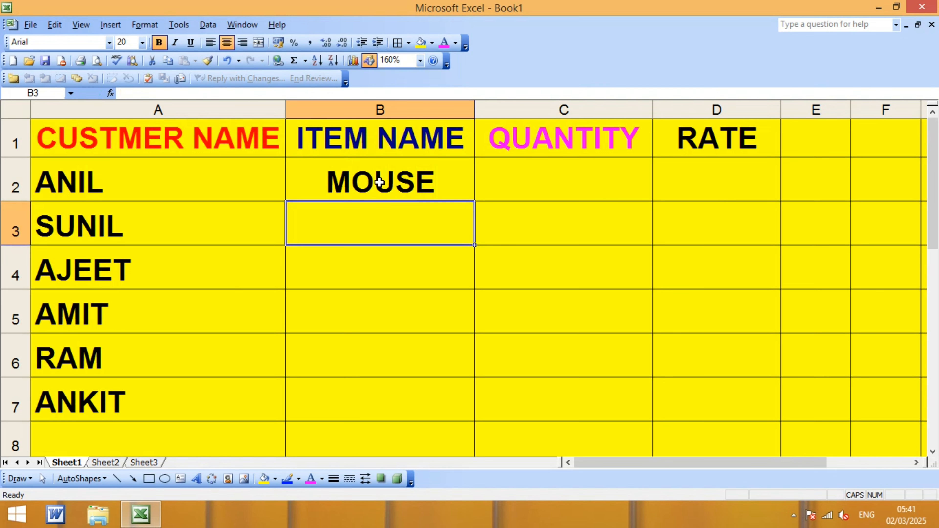
{"action": "left_click", "coordinate": [380, 182]}
{"action": "double_click", "coordinate": [380, 182]}
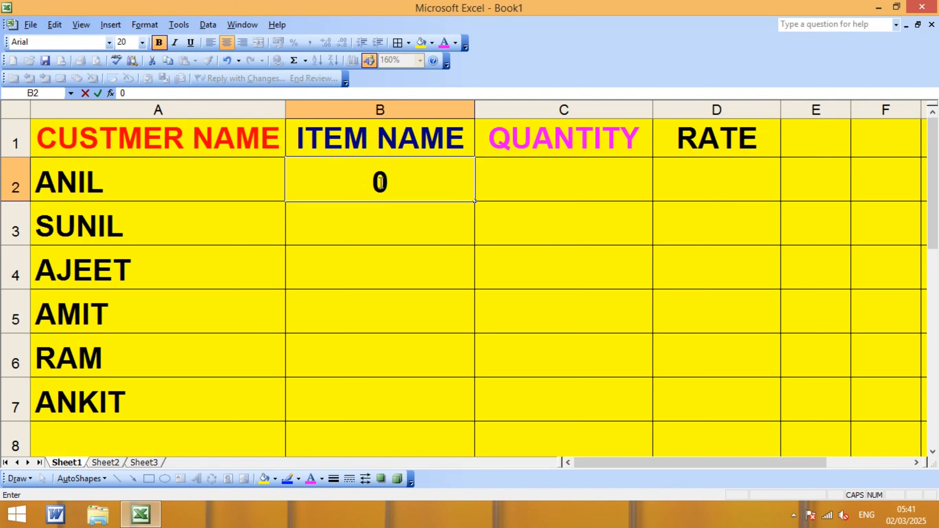
{"action": "double_click", "coordinate": [381, 181]}
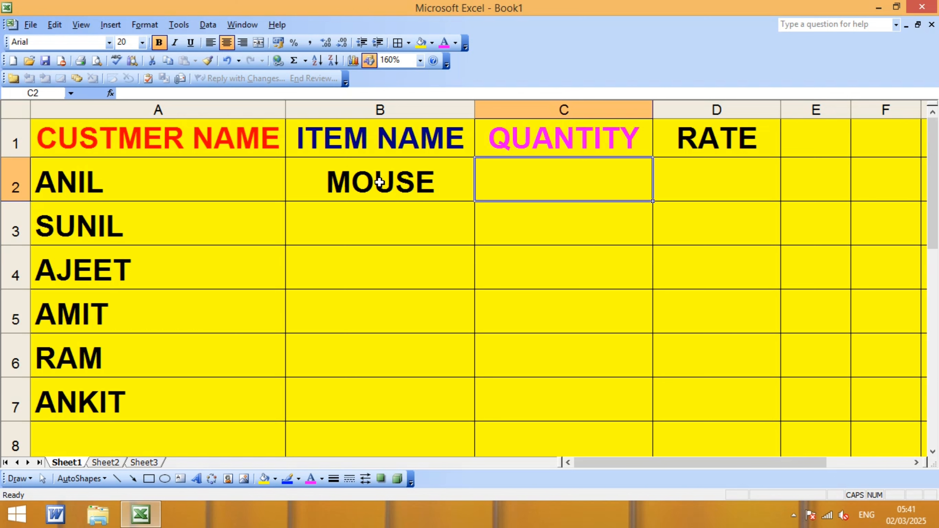
{"action": "type", "text": "8000"}
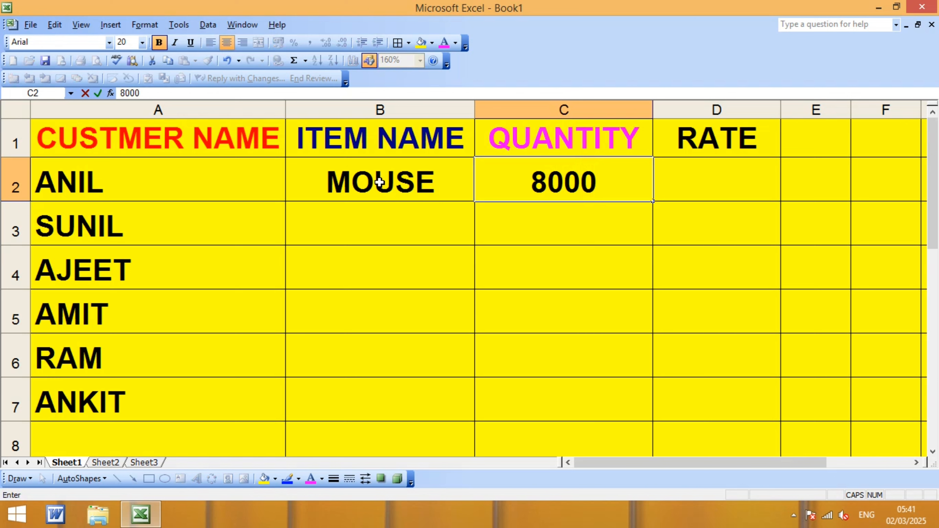
{"action": "key", "text": "Tab"}
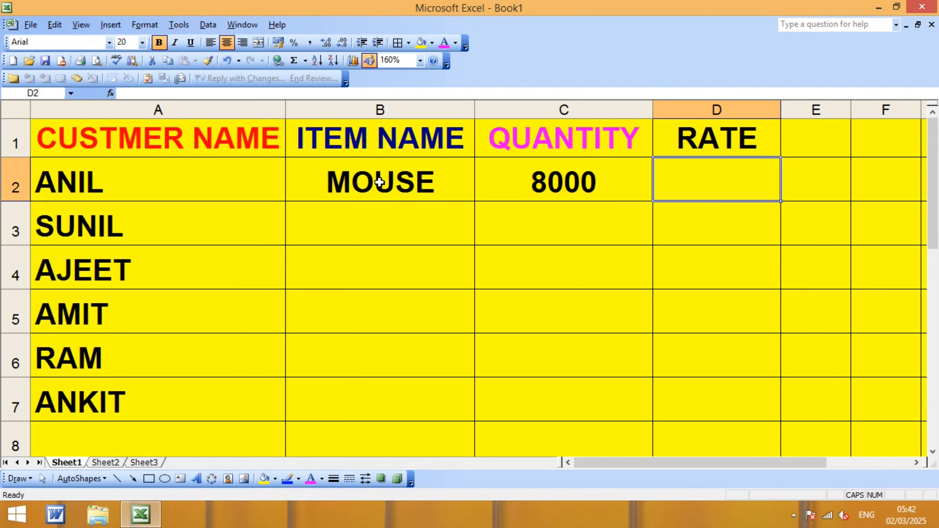
{"action": "type", "text": "400"}
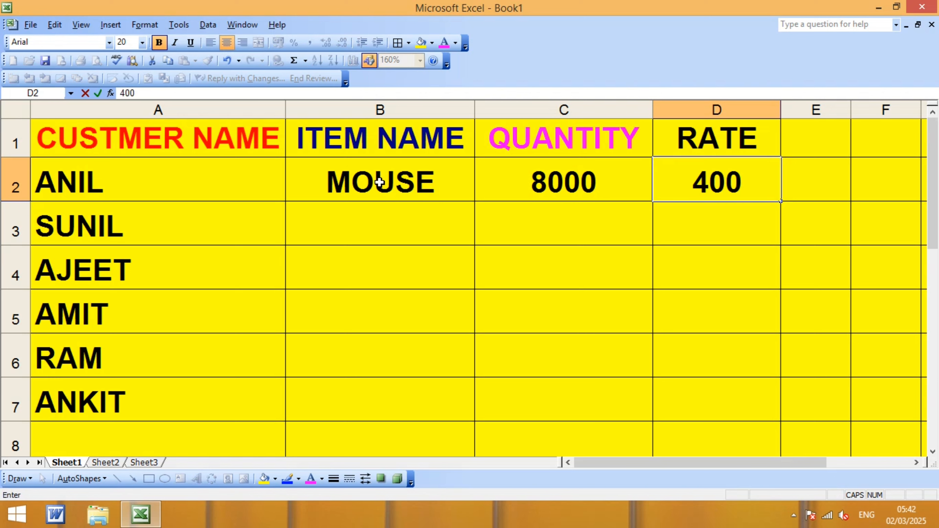
{"action": "key", "text": "Return"}
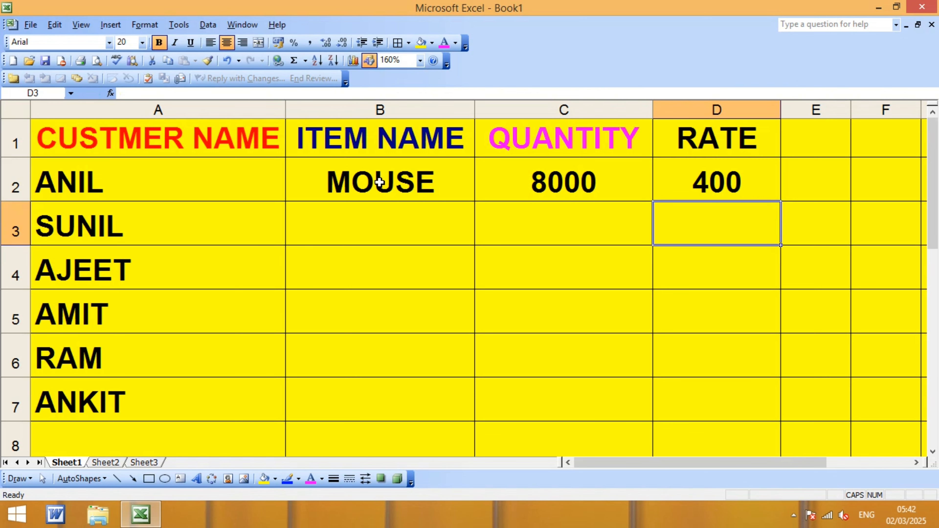
Fill row 3 with the item KEYBOARD in B3, quantity 25000 in C3 and rate 2000 in D3.
{"action": "key", "text": "Left"}
{"action": "key", "text": "Left"}
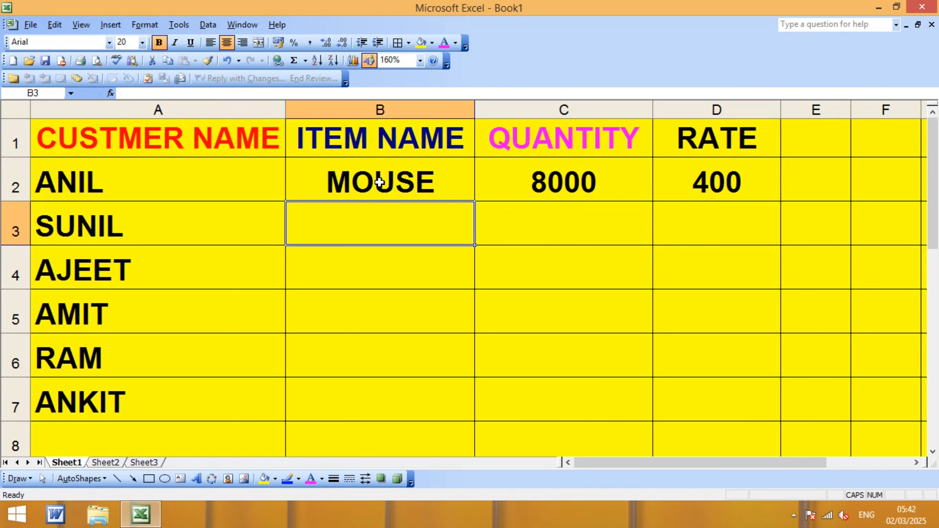
{"action": "type", "text": "K"}
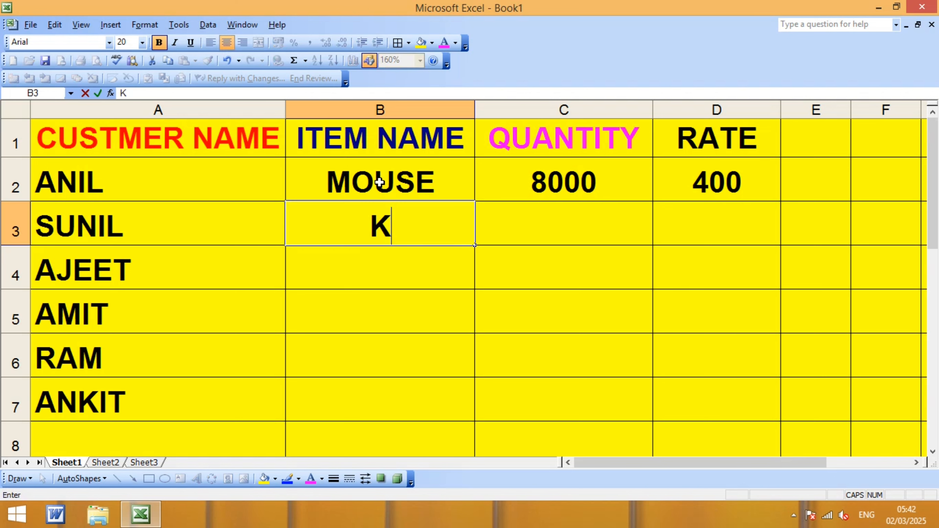
{"action": "type", "text": "EY"}
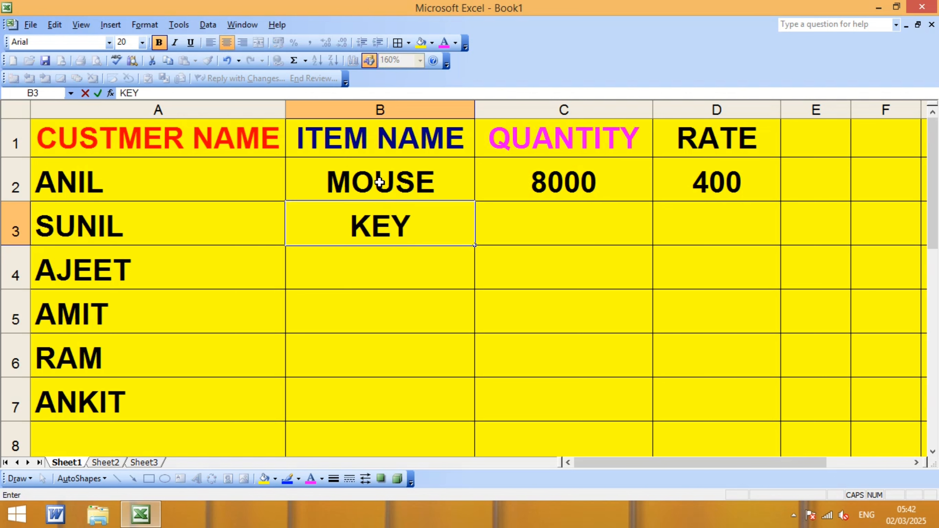
{"action": "type", "text": "BOARD"}
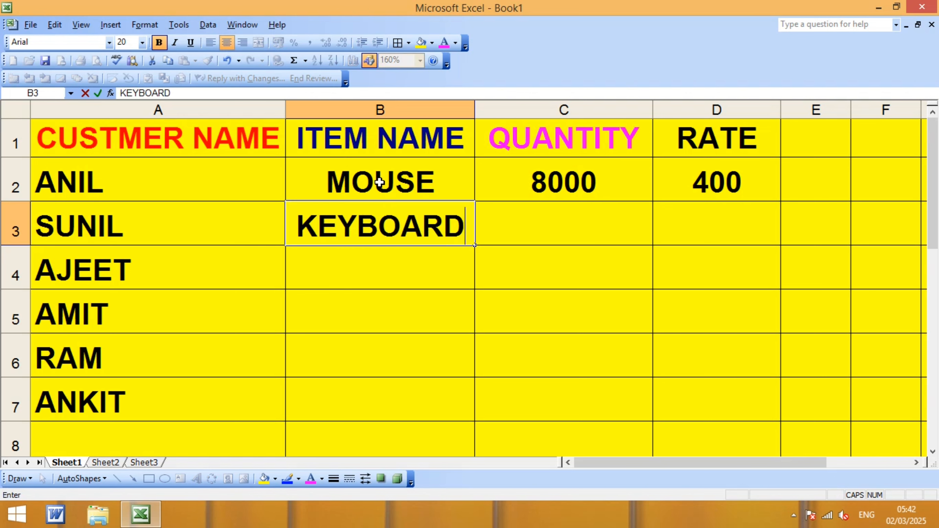
{"action": "key", "text": "Tab"}
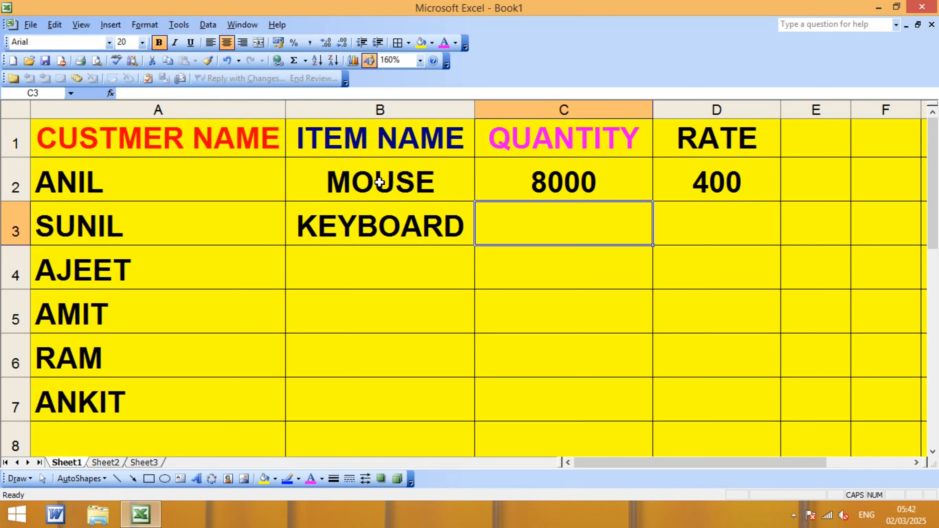
{"action": "type", "text": "2500"}
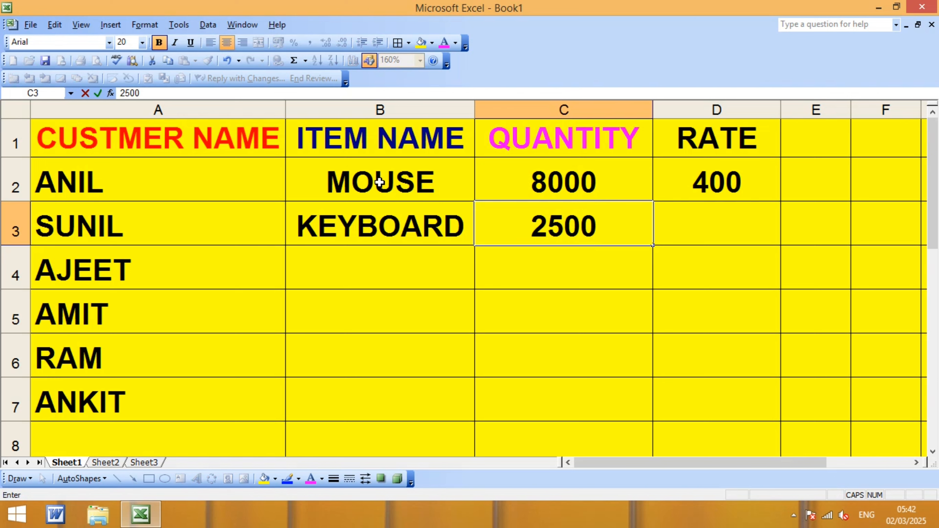
{"action": "type", "text": "0"}
{"action": "key", "text": "Tab"}
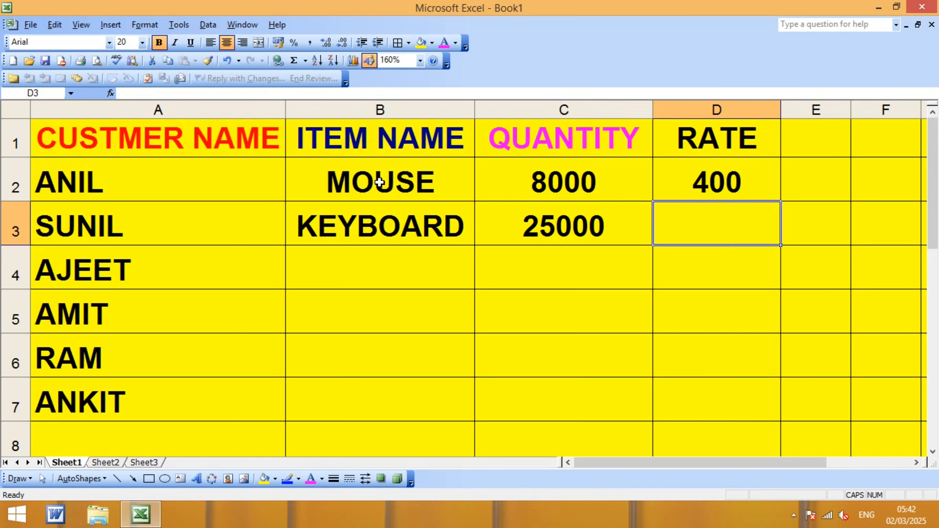
{"action": "type", "text": "200"}
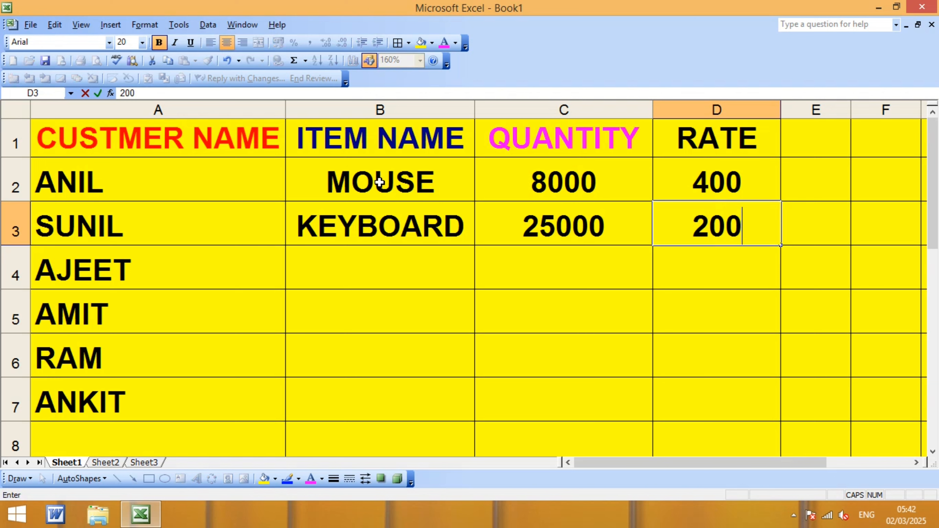
{"action": "type", "text": "0"}
{"action": "key", "text": "Return"}
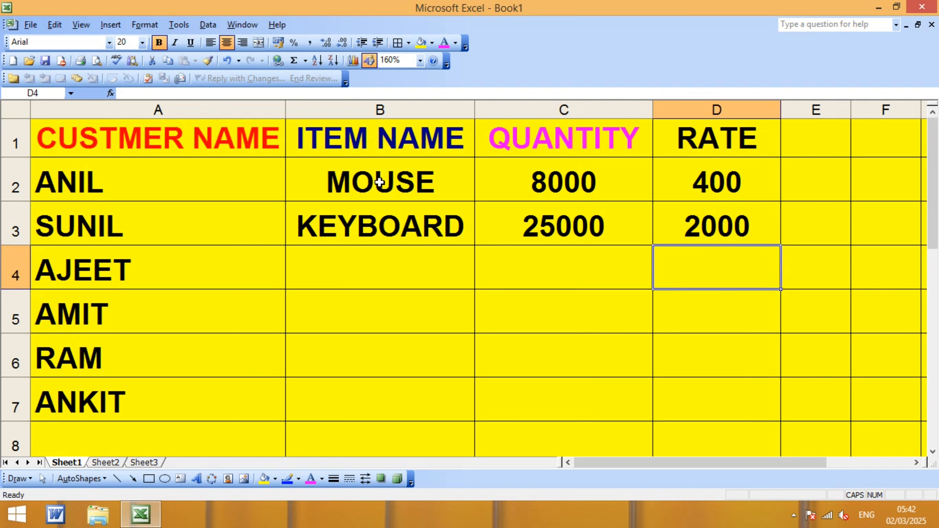
Fill row 4 with the item CPU in B4, quantity 18000 in C4 and rate 17000 in D4.
{"action": "key", "text": "Left"}
{"action": "key", "text": "Left"}
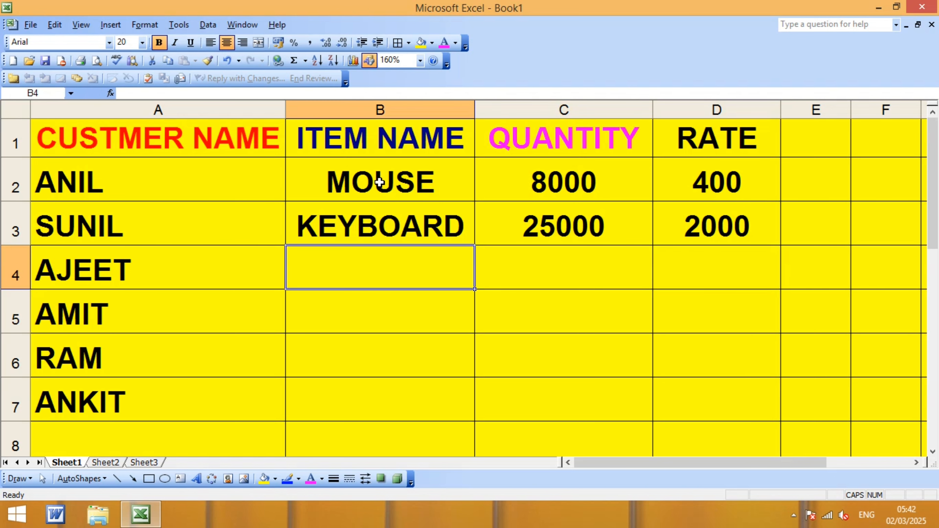
{"action": "key", "text": "Left"}
{"action": "key", "text": "Right"}
{"action": "type", "text": "CPU"}
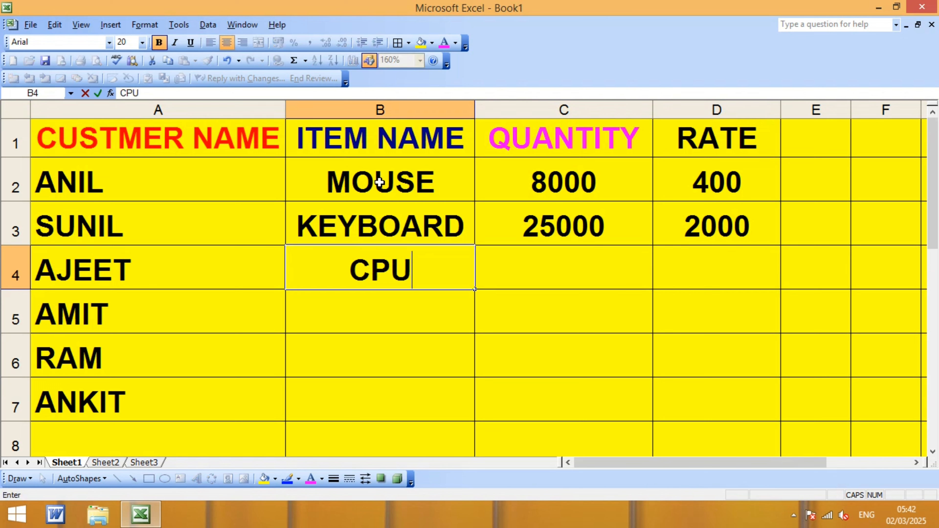
{"action": "key", "text": "Right"}
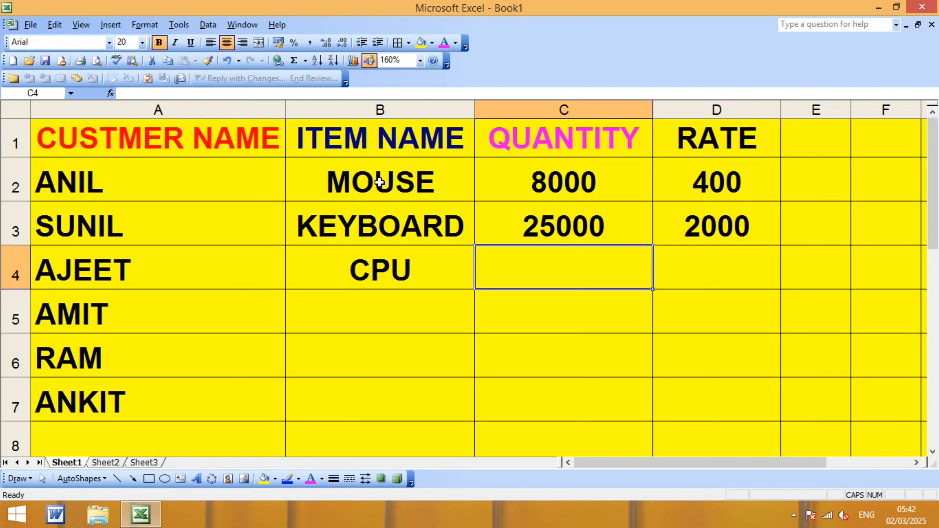
{"action": "type", "text": "18"}
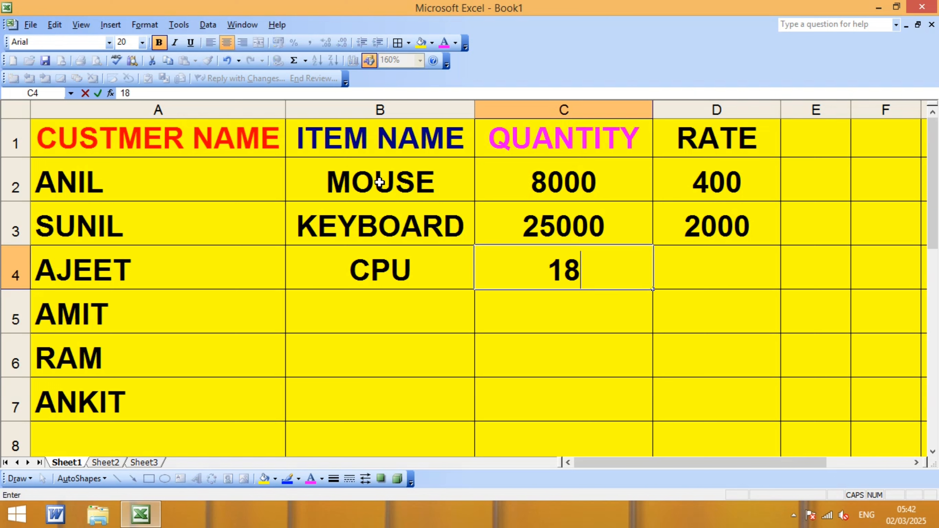
{"action": "type", "text": "00"}
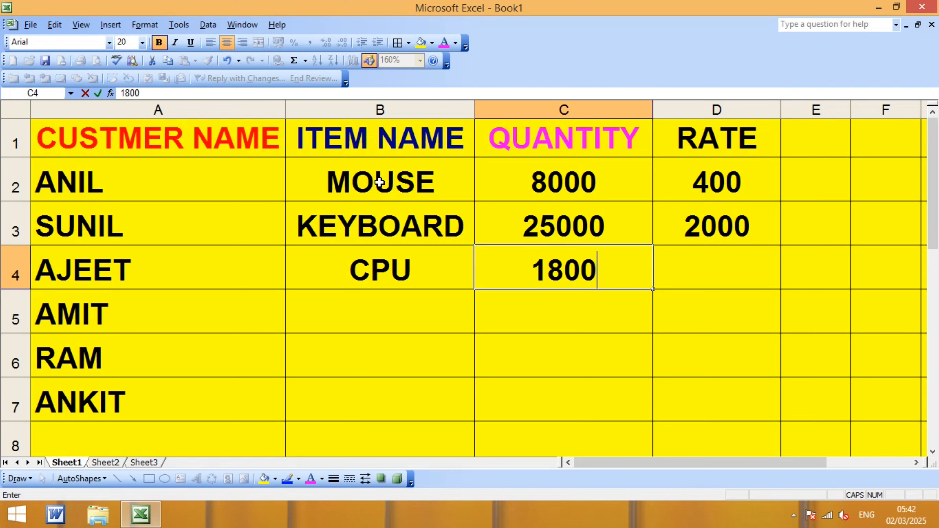
{"action": "type", "text": "0"}
{"action": "key", "text": "Right"}
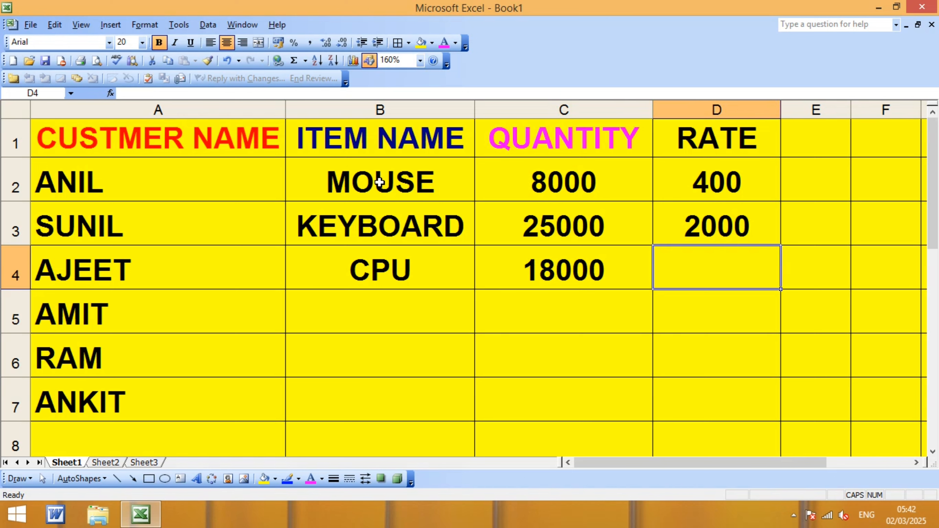
{"action": "type", "text": "1700"}
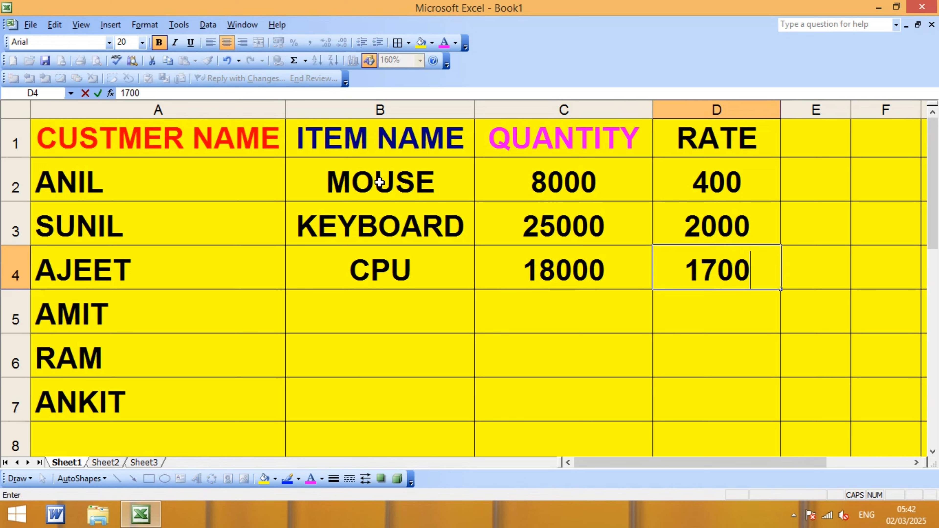
{"action": "type", "text": "0"}
{"action": "key", "text": "Return"}
Enter the item UPS in B5 and make the QUANTITY cell C5 active.
{"action": "key", "text": "Left"}
{"action": "key", "text": "Left"}
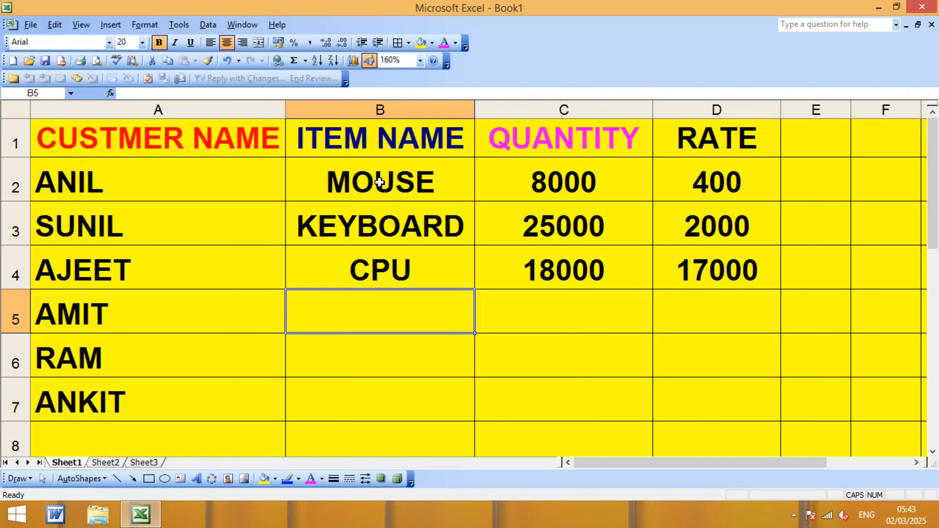
{"action": "type", "text": "UPS"}
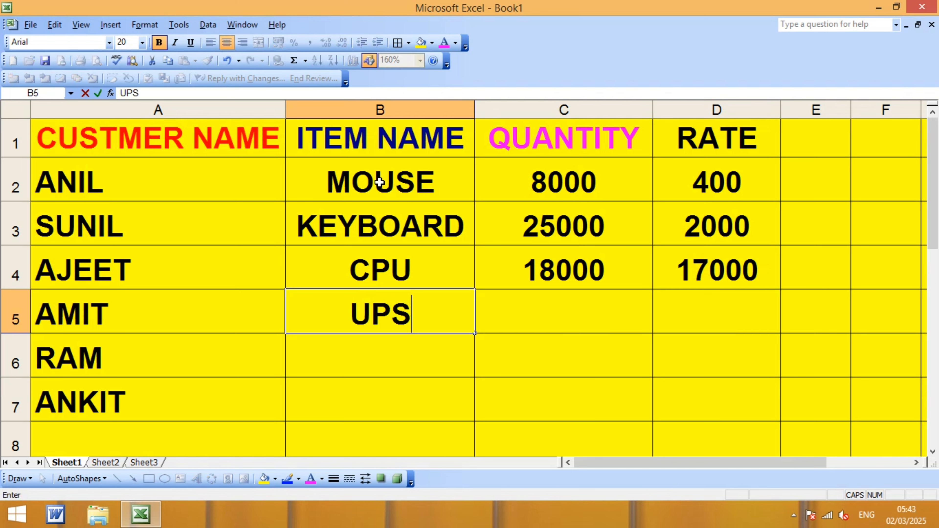
{"action": "key", "text": "Right"}
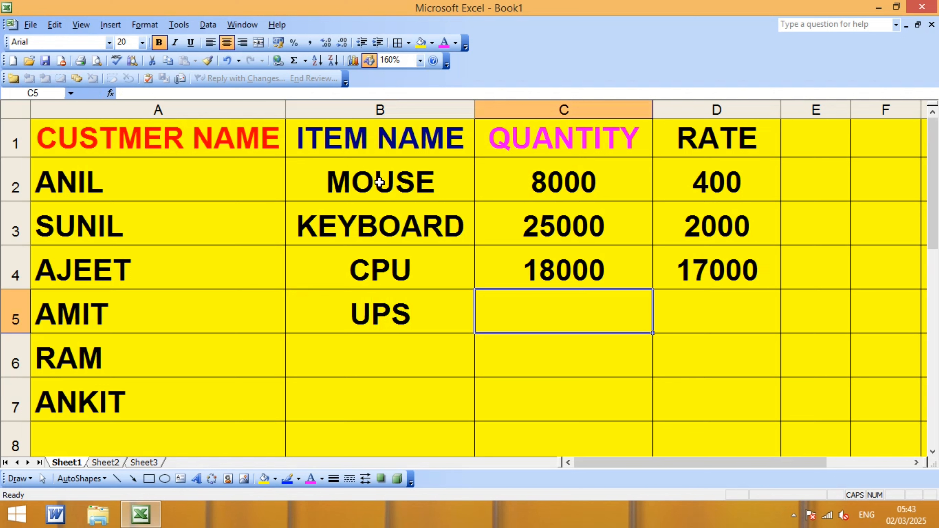
{"action": "key", "text": "Left"}
{"action": "key", "text": "Left"}
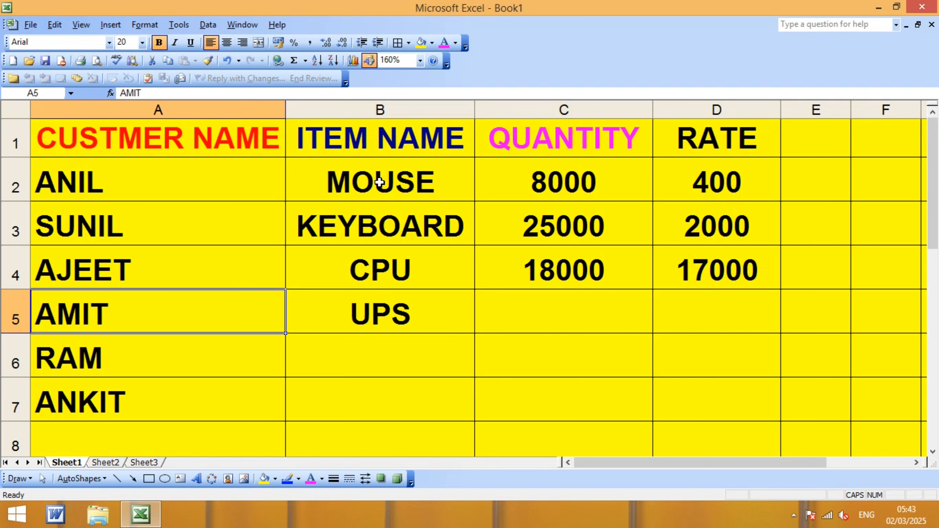
{"action": "key", "text": "Right"}
{"action": "key", "text": "Right"}
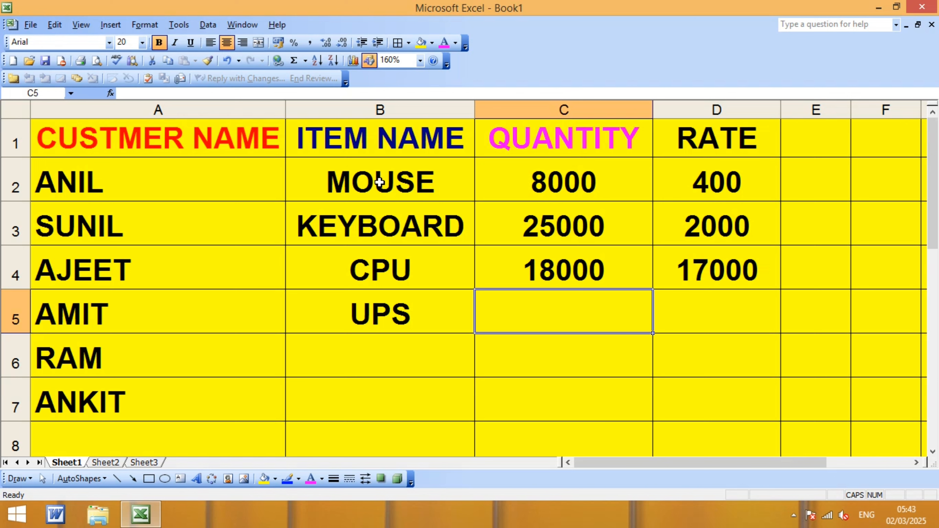
Complete the UPS row with quantity 5000 in C5 and rate 8000 in D5.
{"action": "type", "text": "5000"}
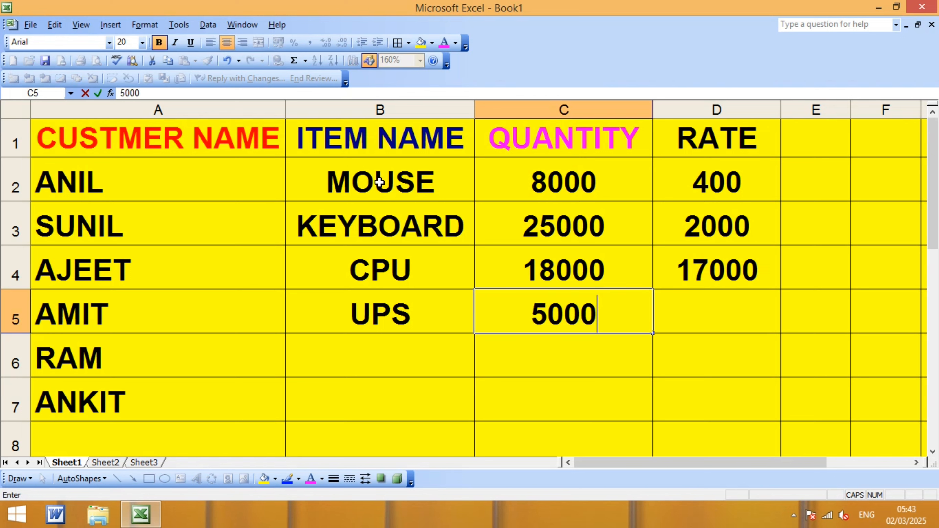
{"action": "key", "text": "Right"}
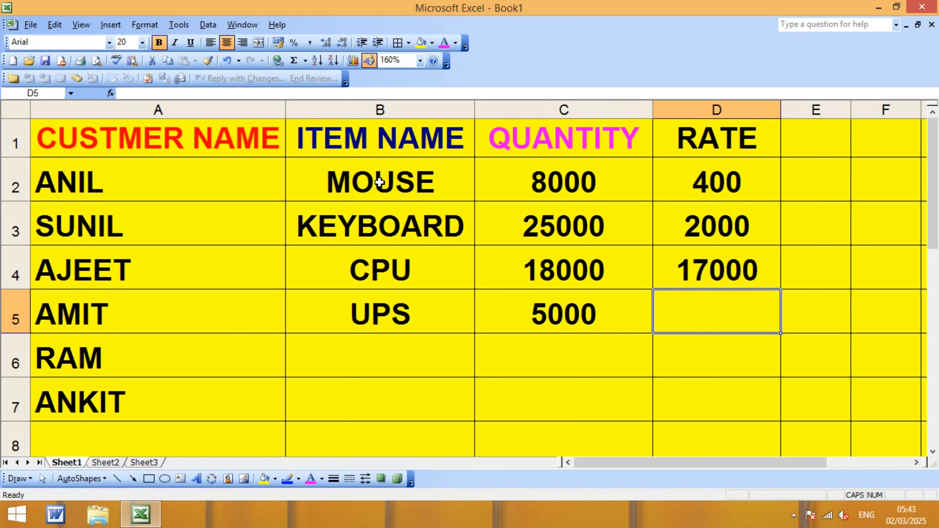
{"action": "type", "text": "8000"}
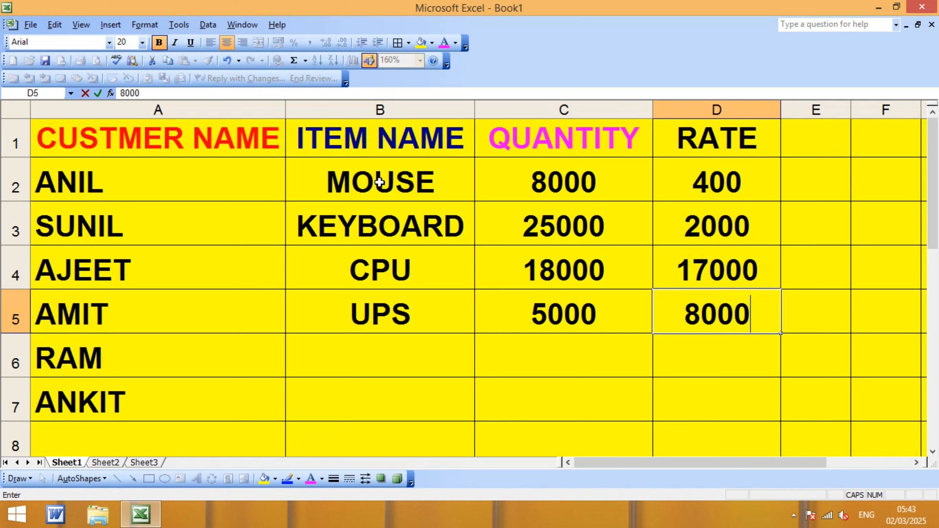
{"action": "key", "text": "Return"}
Fill row 6 with the item MONITOR in B6, quantity 28000 in C6 and rate 6000 in D6.
{"action": "key", "text": "Left"}
{"action": "key", "text": "Left"}
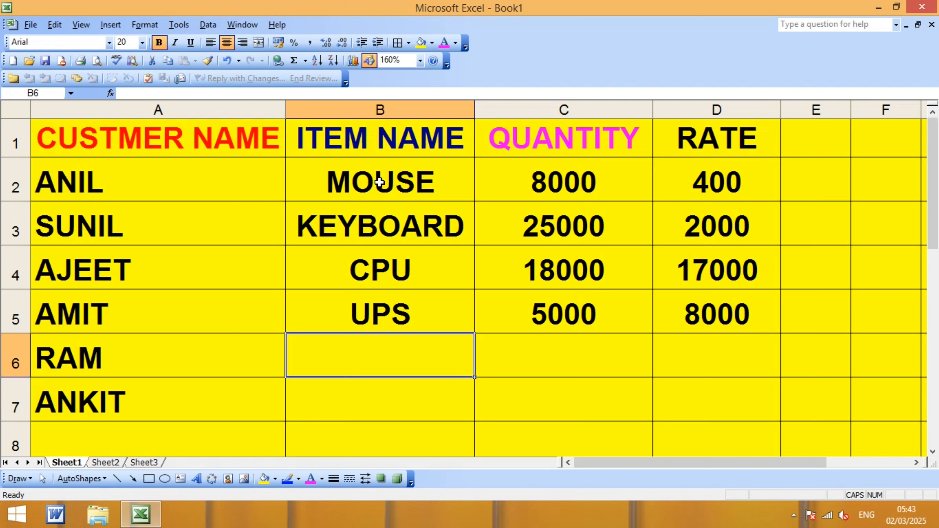
{"action": "type", "text": "MON"}
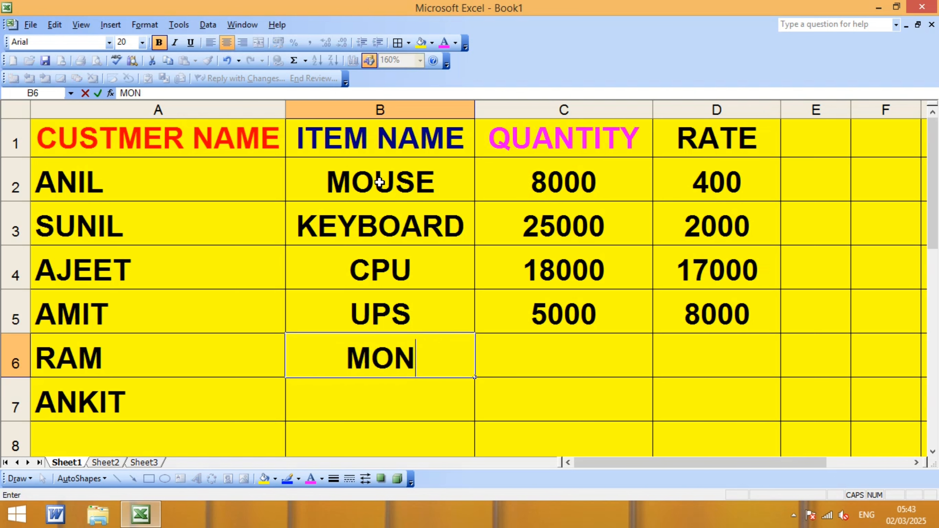
{"action": "type", "text": "ITOR"}
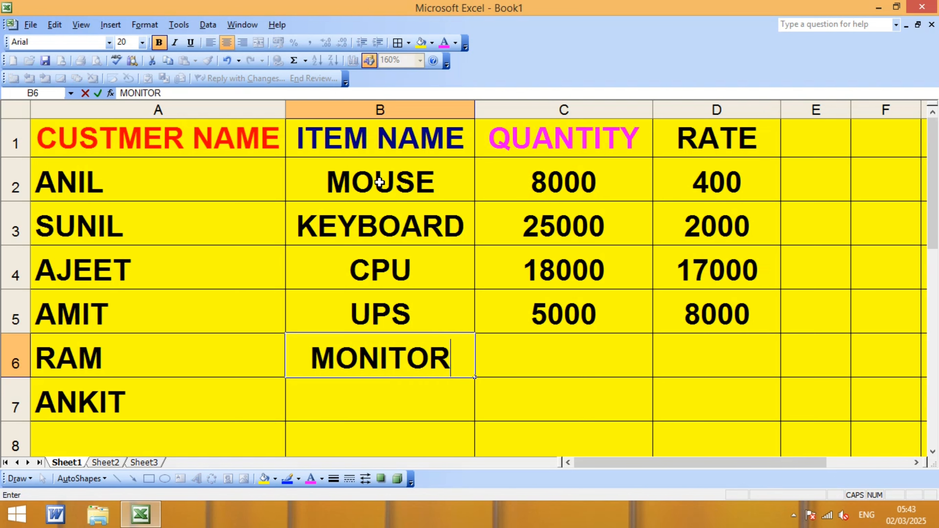
{"action": "key", "text": "Tab"}
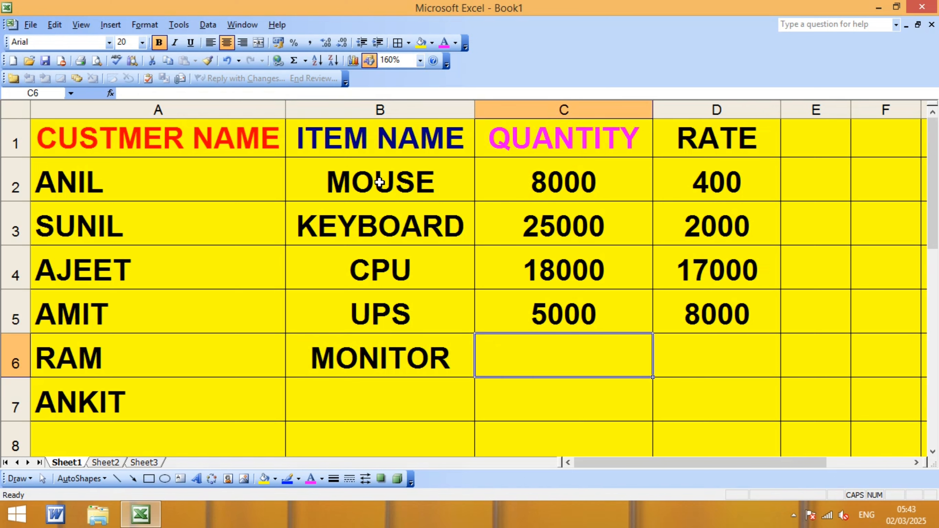
{"action": "type", "text": "25"}
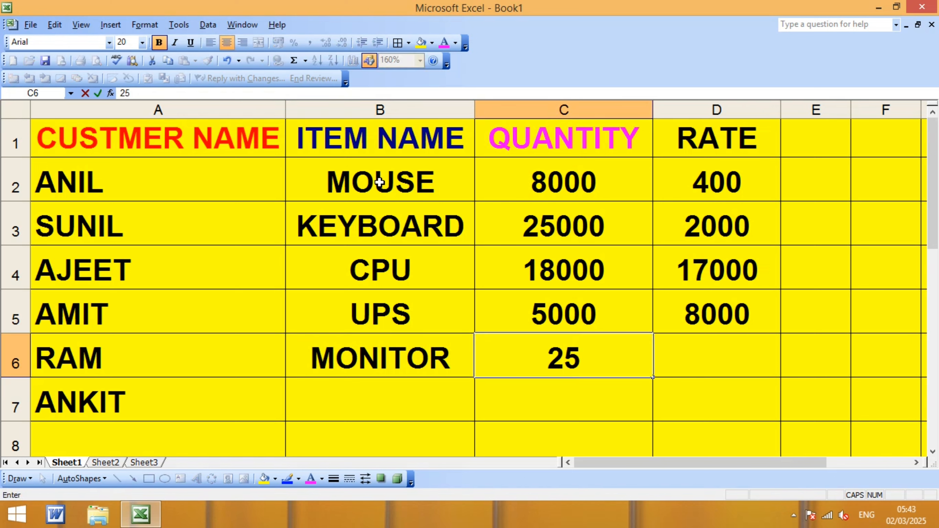
{"action": "key", "text": "BackSpace"}
{"action": "type", "text": "8000"}
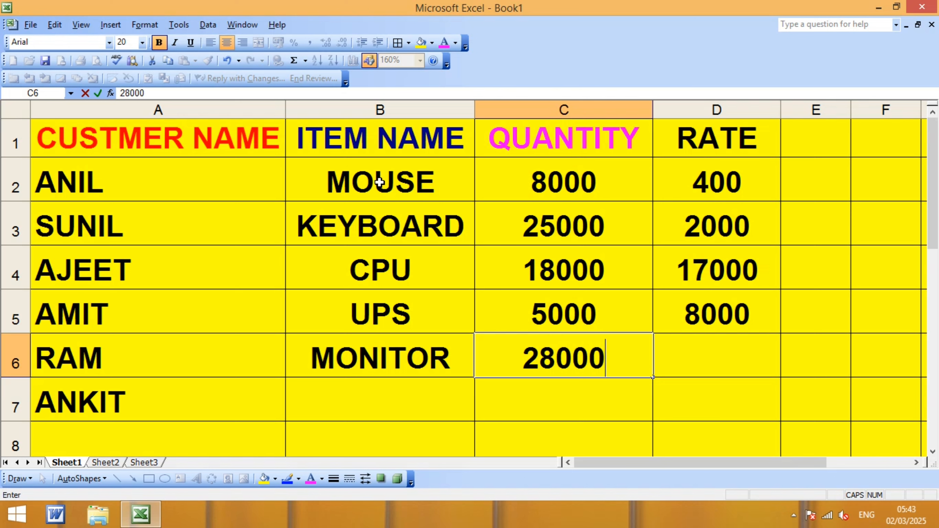
{"action": "key", "text": "Tab"}
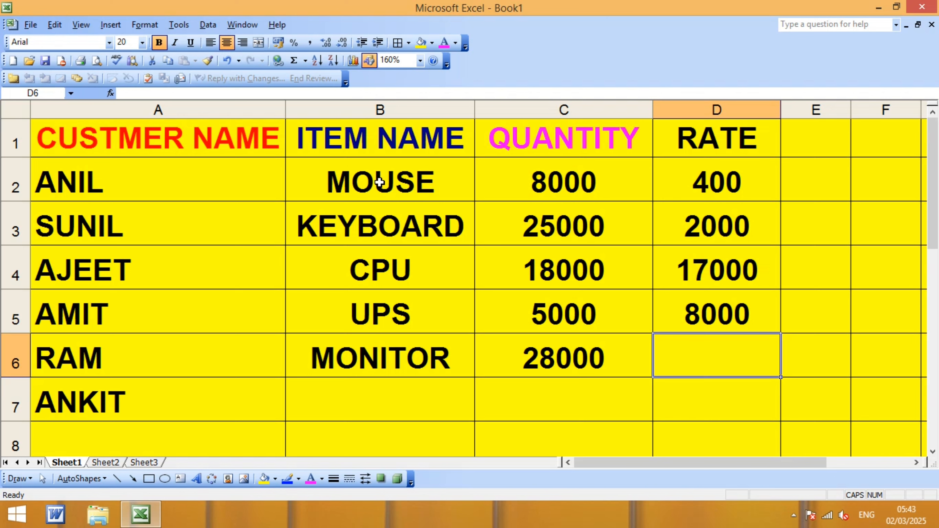
{"action": "type", "text": "6000"}
{"action": "key", "text": "Return"}
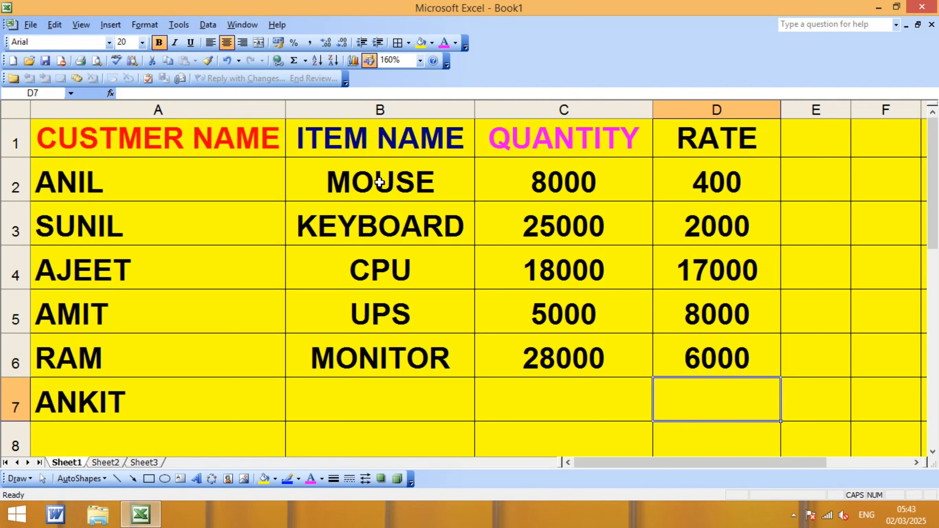
Fill row 7 with the item SOUND in B7, quantity 8000 in C7 and rate 5000 in D7.
{"action": "key", "text": "Left"}
{"action": "key", "text": "Left"}
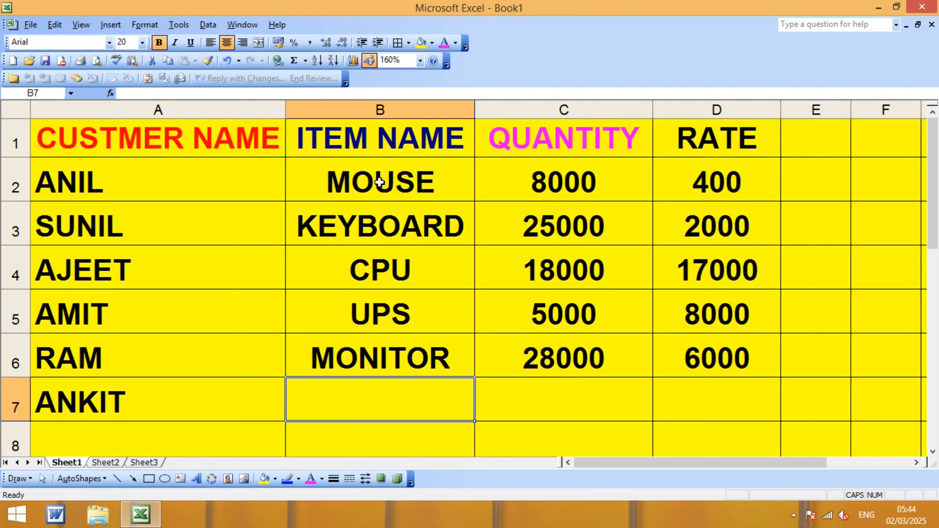
{"action": "type", "text": "S"}
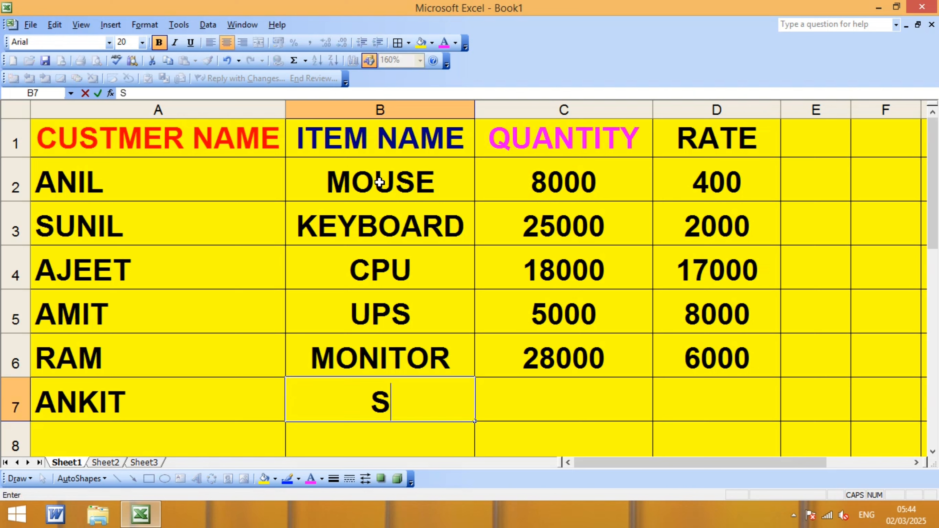
{"action": "type", "text": "OUND"}
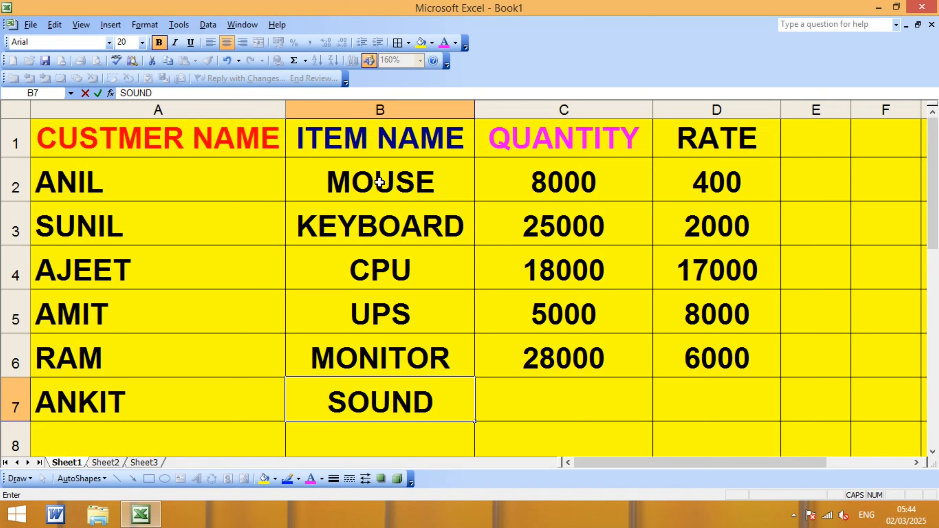
{"action": "key", "text": "Tab"}
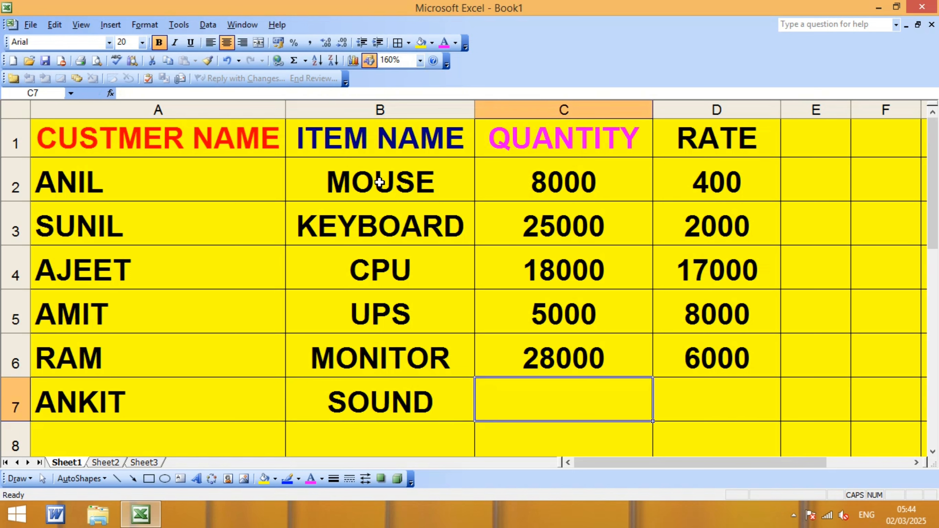
{"action": "type", "text": "8"}
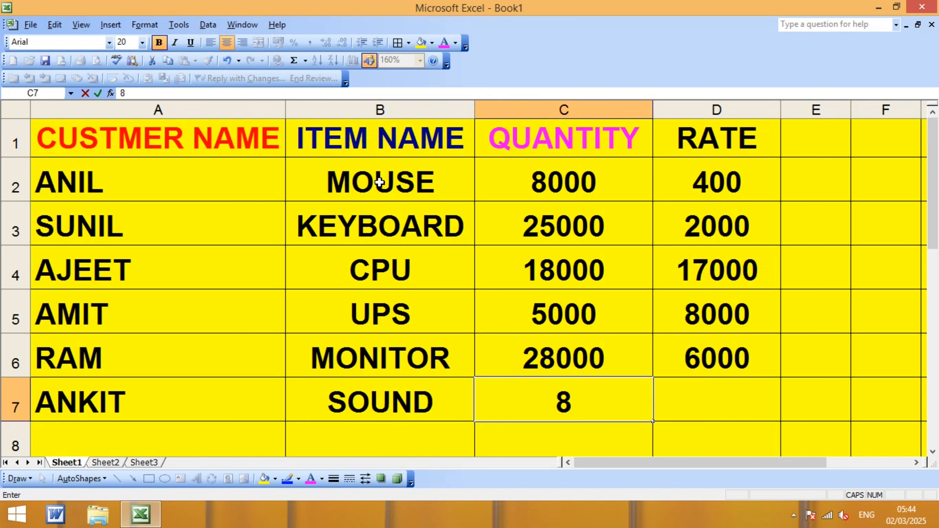
{"action": "type", "text": "000"}
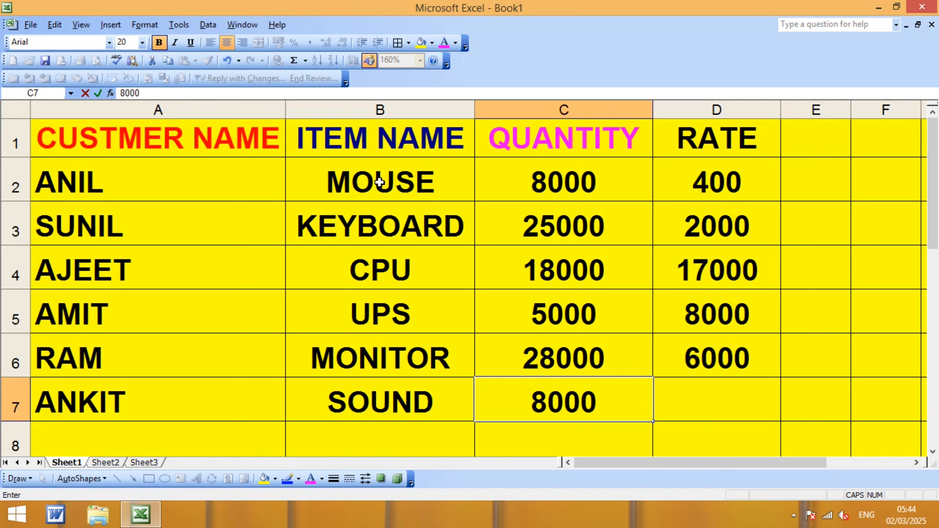
{"action": "key", "text": "Tab"}
{"action": "type", "text": "5000"}
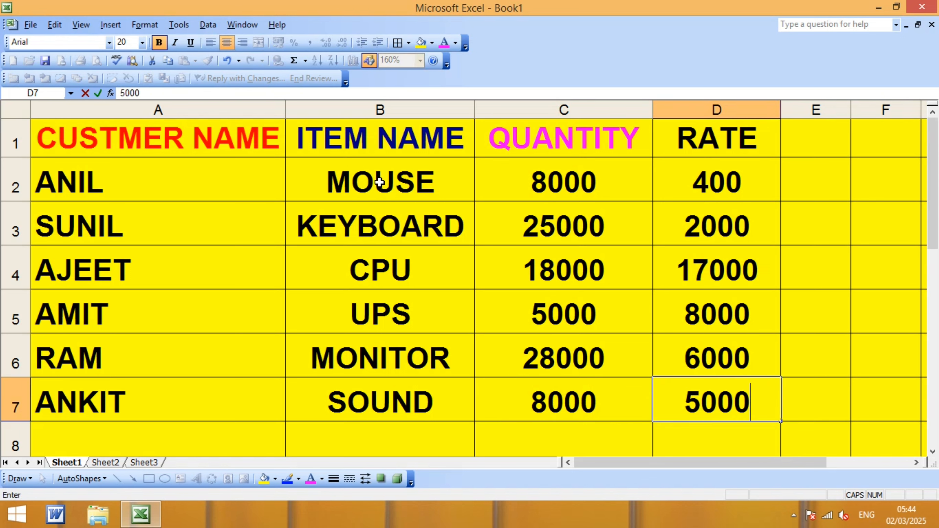
{"action": "key", "text": "Tab"}
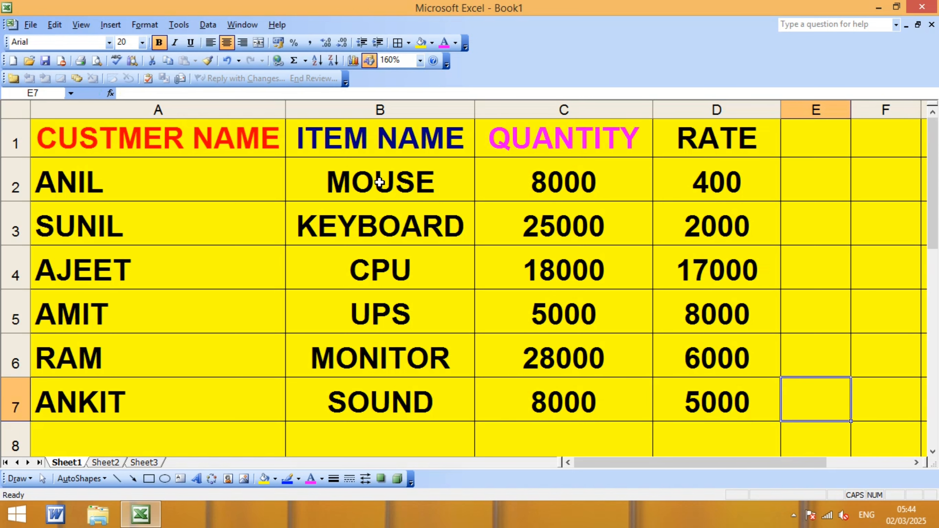
Widen the RATE column D and the ITEM NAME column B slightly beyond their contents.
{"action": "left_click_drag", "start_coordinate": [781, 110], "coordinate": [829, 111]}
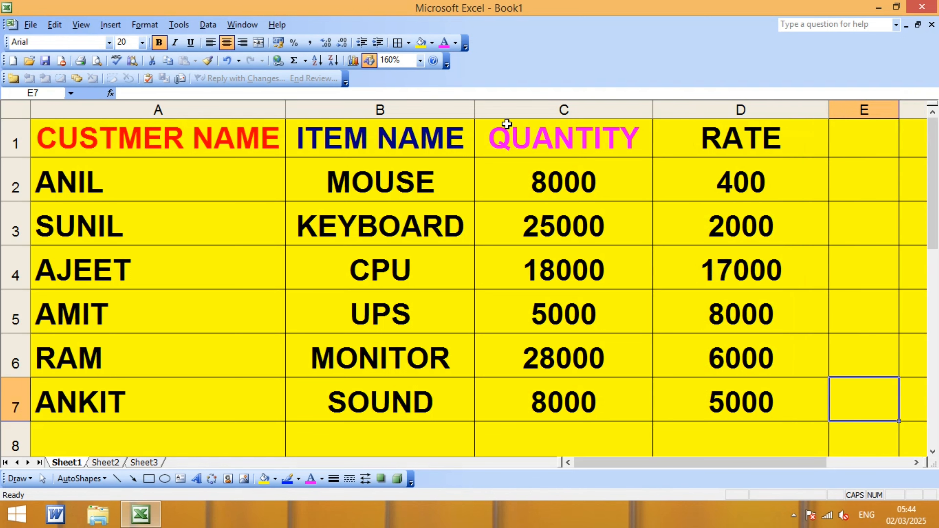
{"action": "left_click_drag", "start_coordinate": [475, 111], "coordinate": [500, 111]}
{"action": "left_click_drag", "start_coordinate": [850, 111], "coordinate": [857, 111]}
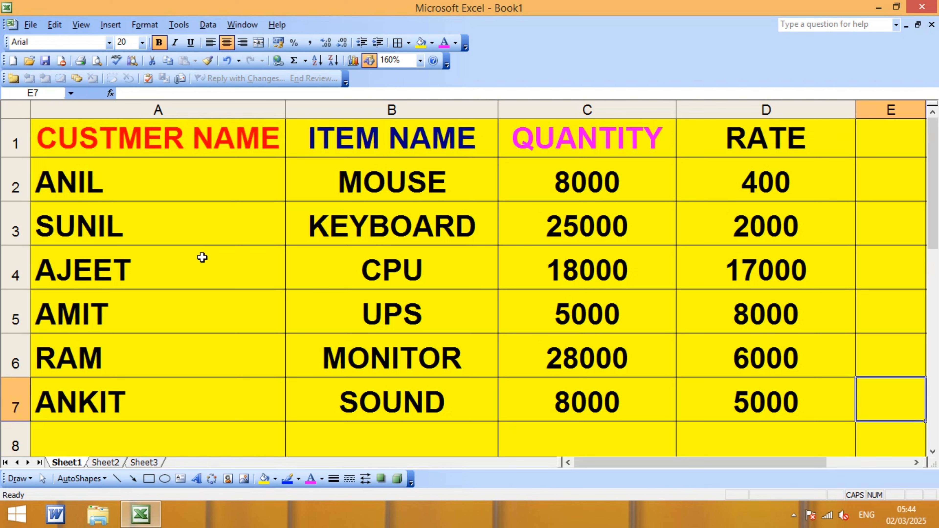
Change the font colour of the KEYBOARD row, cells A3:D3, to red.
{"action": "left_click", "coordinate": [45, 230]}
{"action": "mouse_move", "coordinate": [136, 230]}
{"action": "left_mouse_down"}
{"action": "mouse_move", "coordinate": [426, 214]}
{"action": "mouse_move", "coordinate": [733, 222]}
{"action": "left_mouse_up"}
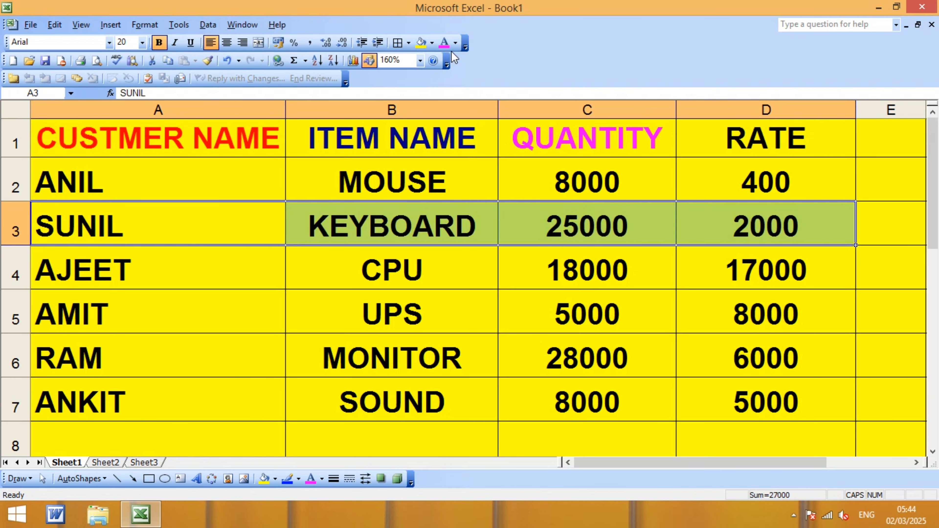
{"action": "left_click", "coordinate": [456, 43]}
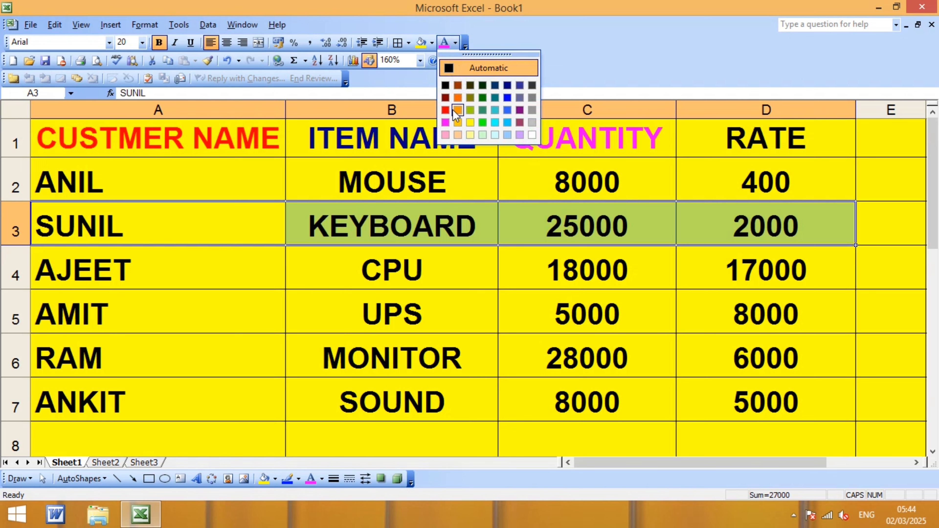
{"action": "left_click", "coordinate": [446, 110]}
{"action": "left_click", "coordinate": [462, 349]}
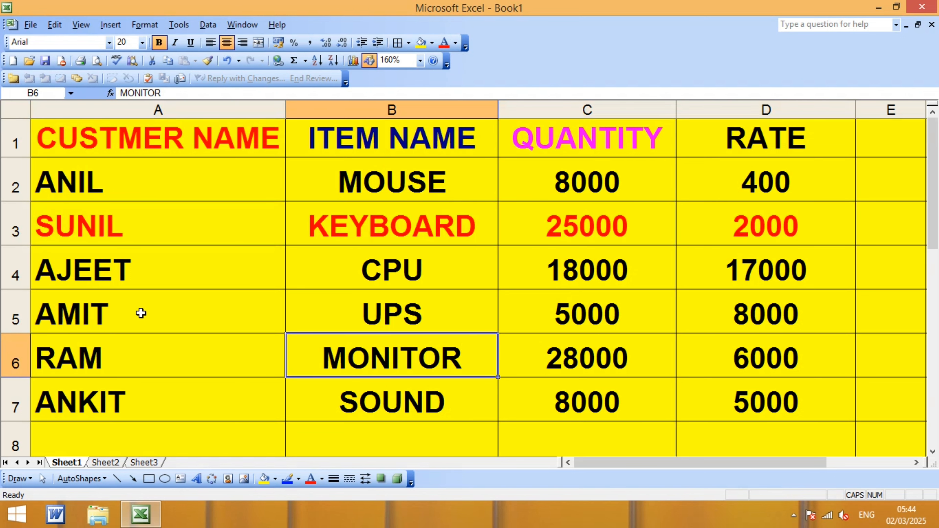
Change the font colour of the CPU row, cells A4:D4, to dark teal.
{"action": "left_click_drag", "start_coordinate": [66, 276], "coordinate": [695, 270]}
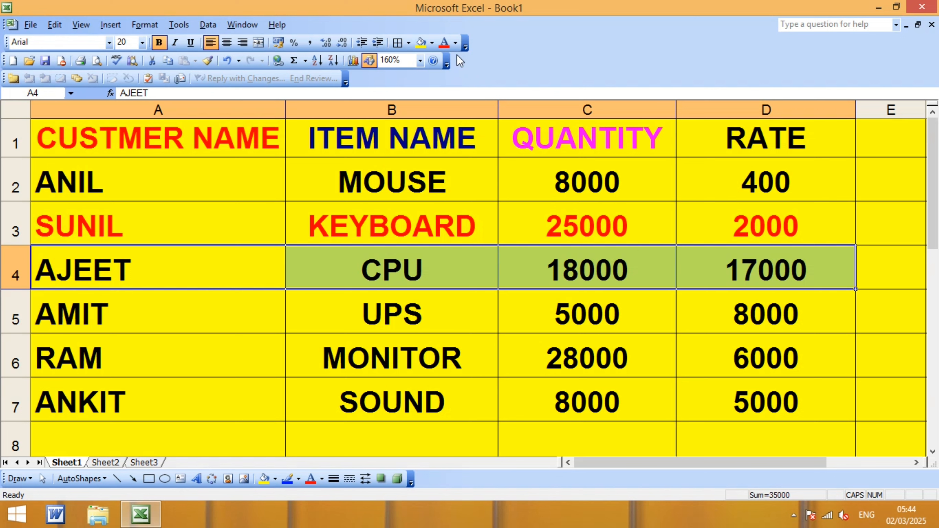
{"action": "left_click", "coordinate": [456, 44]}
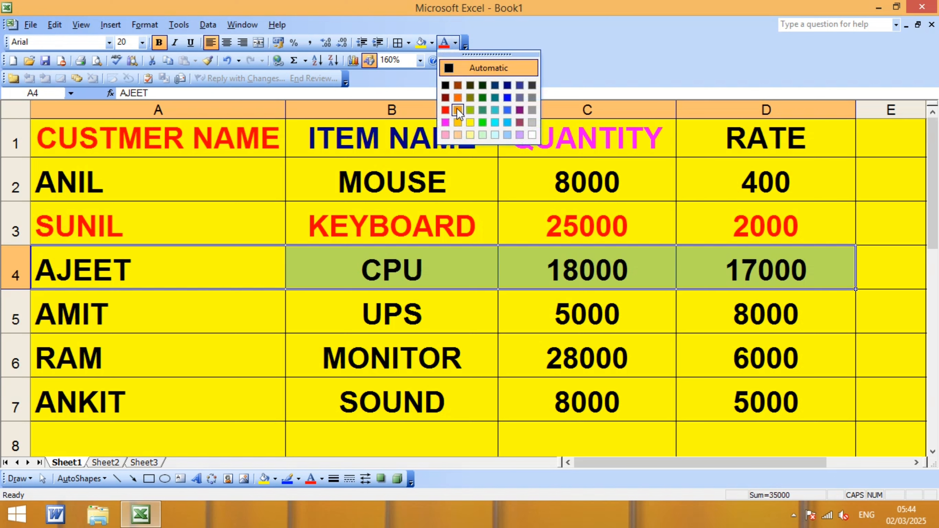
{"action": "left_click", "coordinate": [495, 86]}
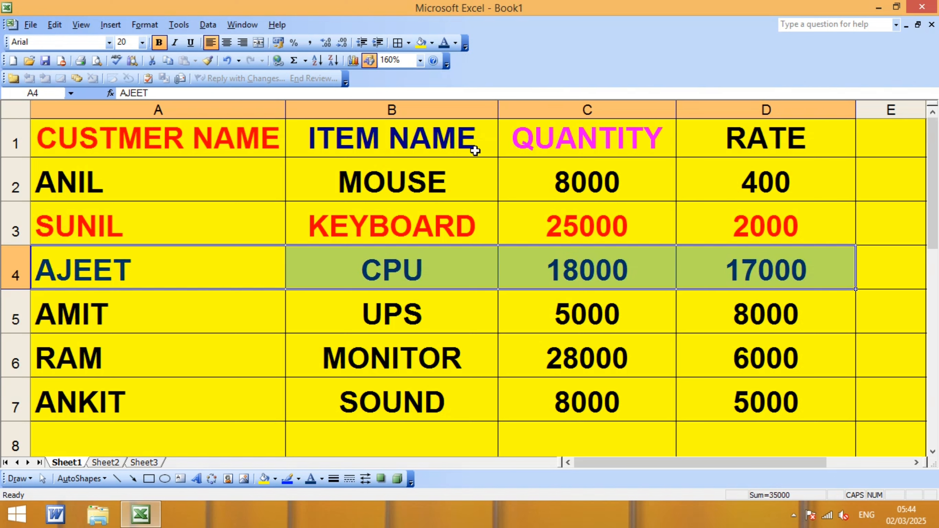
{"action": "left_click", "coordinate": [429, 345]}
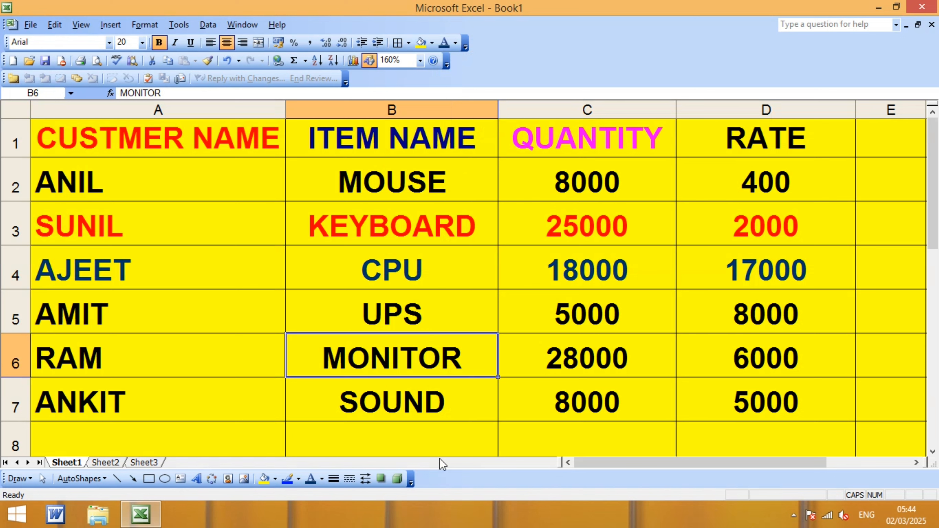
Change the font colour of the CPU row, cells A4:D4, to dark blue.
{"action": "left_click", "coordinate": [115, 272]}
{"action": "left_click_drag", "start_coordinate": [115, 272], "coordinate": [725, 273]}
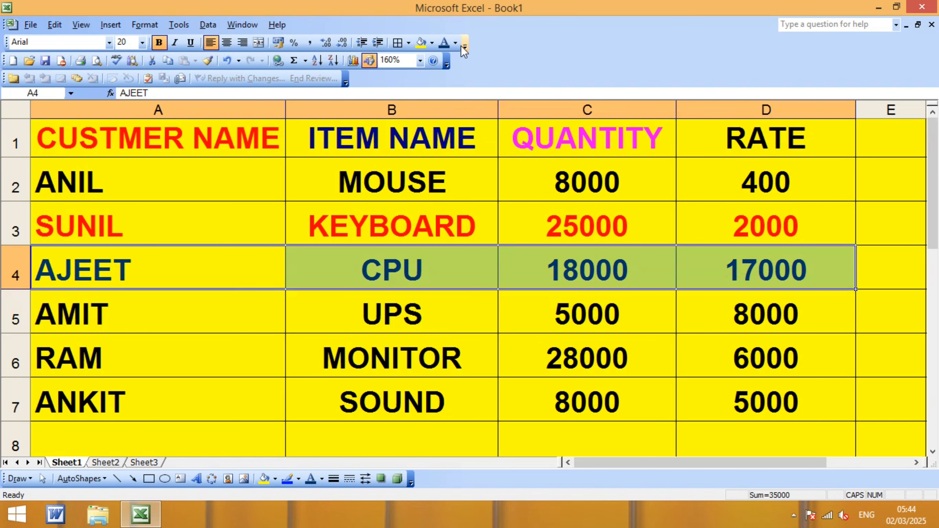
{"action": "left_click", "coordinate": [456, 42]}
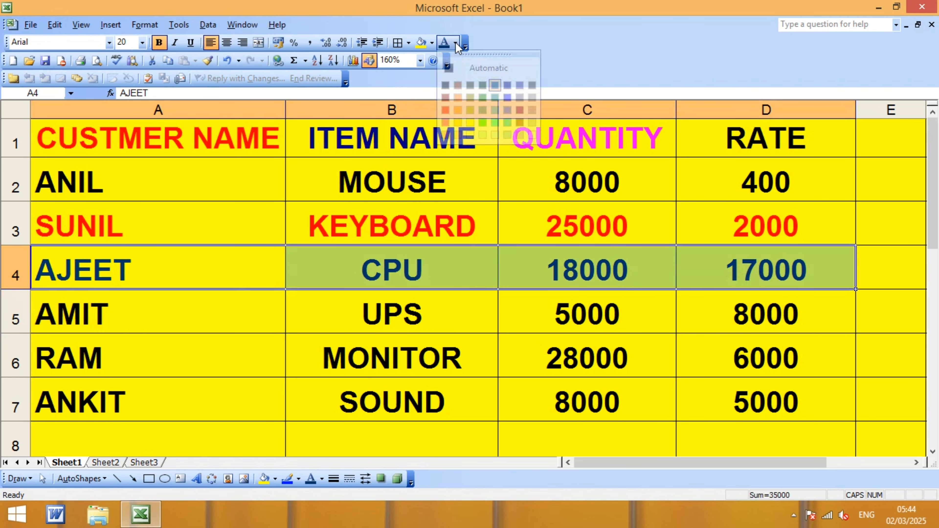
{"action": "left_click", "coordinate": [507, 85]}
{"action": "left_click", "coordinate": [521, 319]}
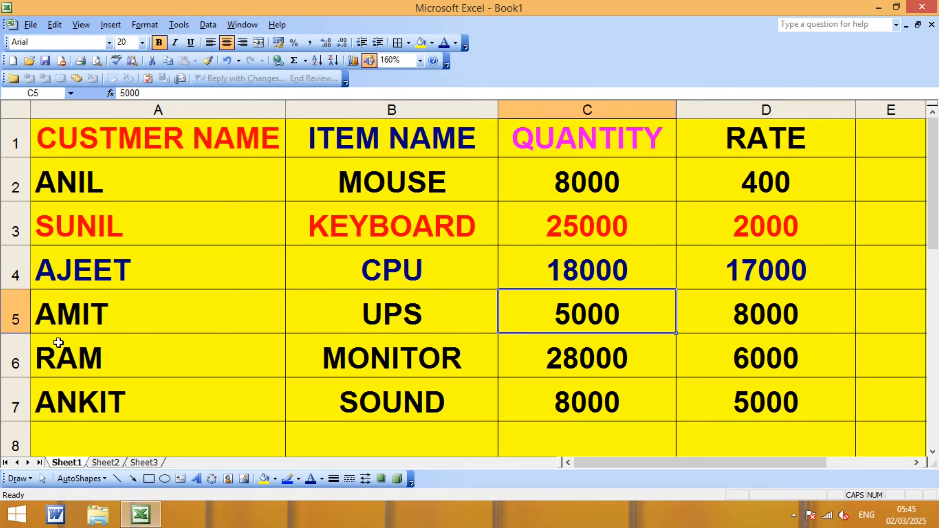
Change the font colour of the UPS row, cells A5:D5, to pink.
{"action": "left_click_drag", "start_coordinate": [56, 320], "coordinate": [702, 310]}
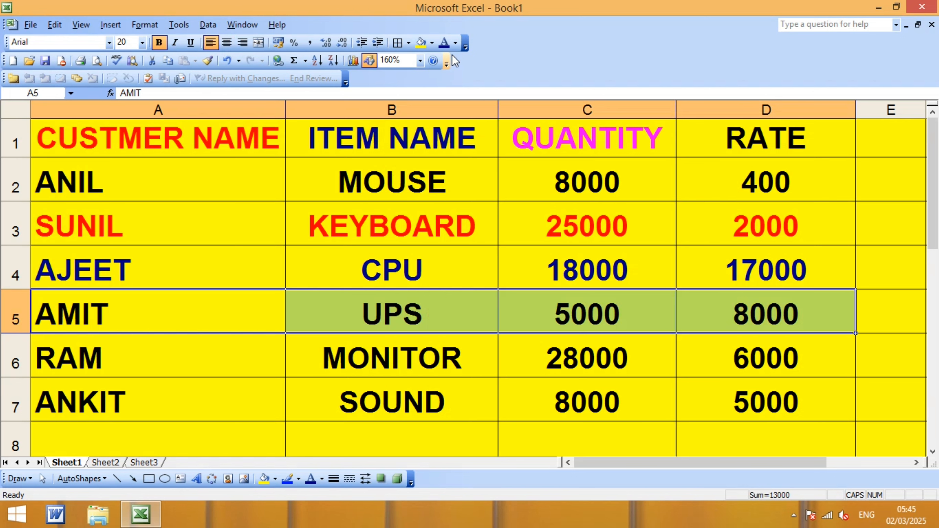
{"action": "left_click", "coordinate": [454, 43]}
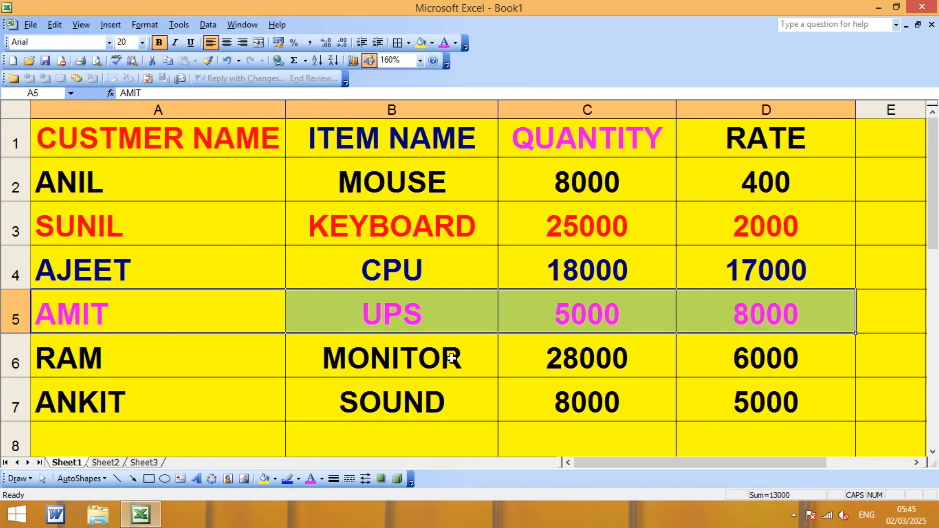
{"action": "left_click", "coordinate": [449, 375]}
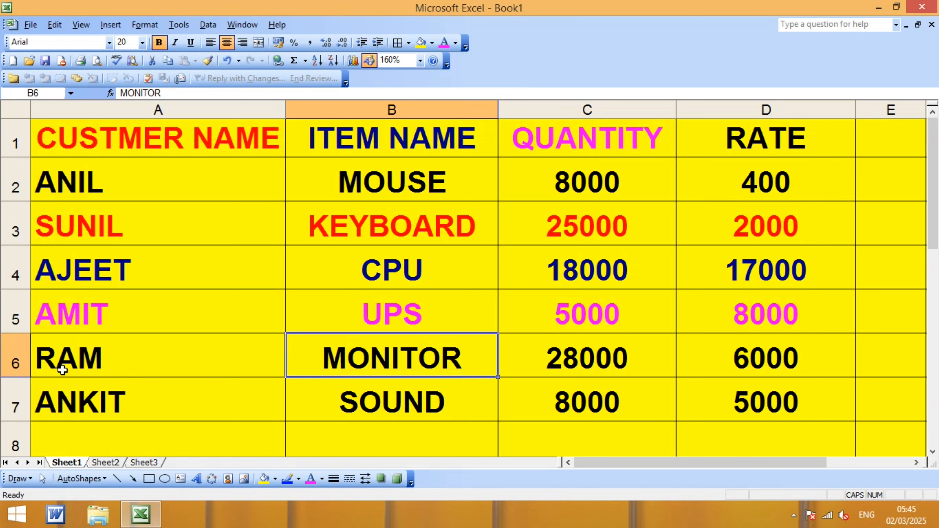
Change the font colour of the MONITOR row, cells A6:D6, to orange.
{"action": "left_click_drag", "start_coordinate": [57, 366], "coordinate": [738, 355]}
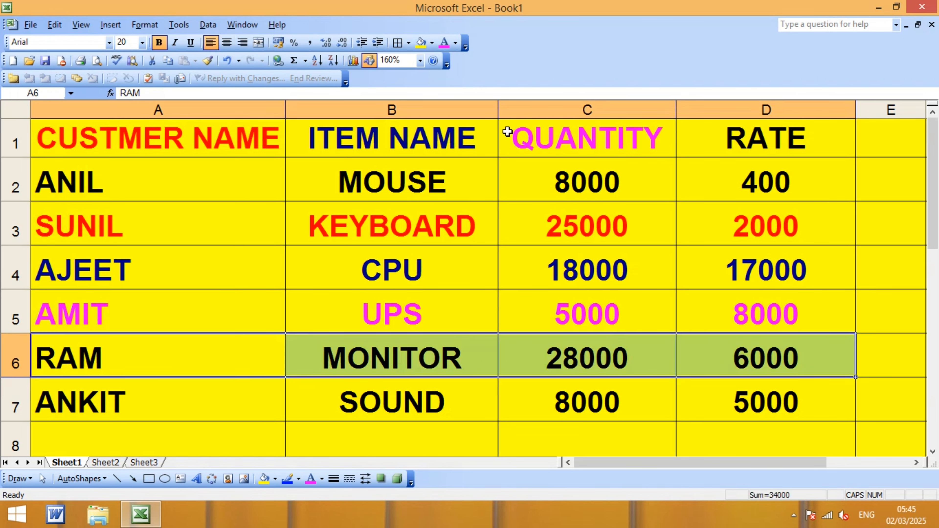
{"action": "left_click", "coordinate": [457, 42]}
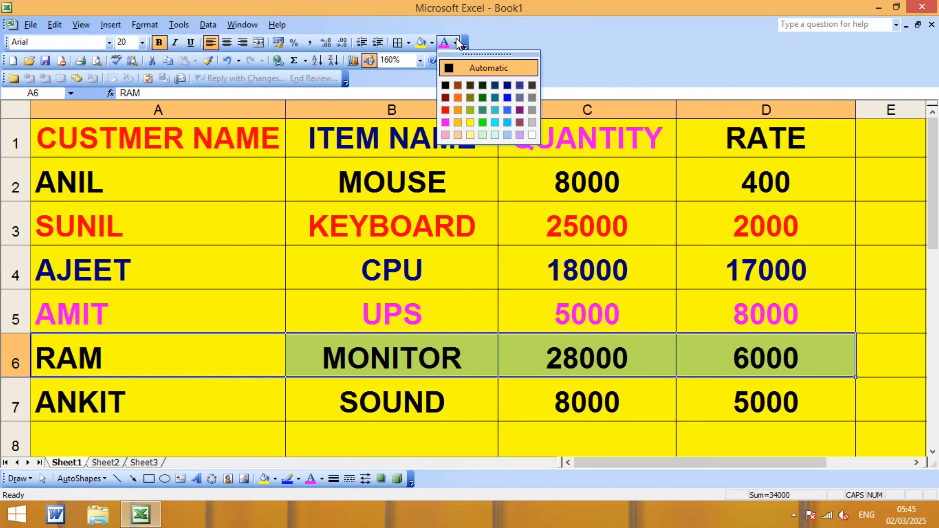
{"action": "left_click", "coordinate": [458, 98]}
{"action": "left_click", "coordinate": [488, 255]}
Change the font colour of the MONITOR row, cells A6:D6, to blue.
{"action": "left_click_drag", "start_coordinate": [74, 355], "coordinate": [708, 355]}
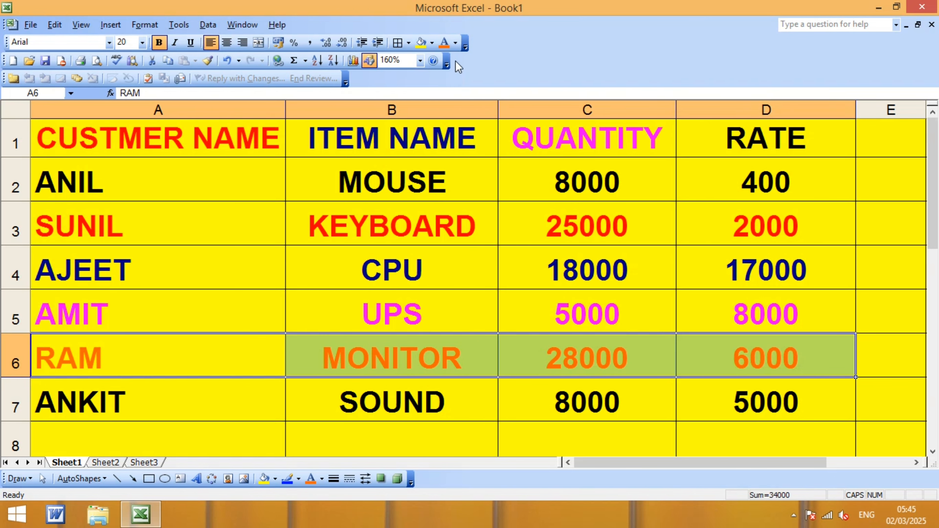
{"action": "left_click", "coordinate": [457, 43]}
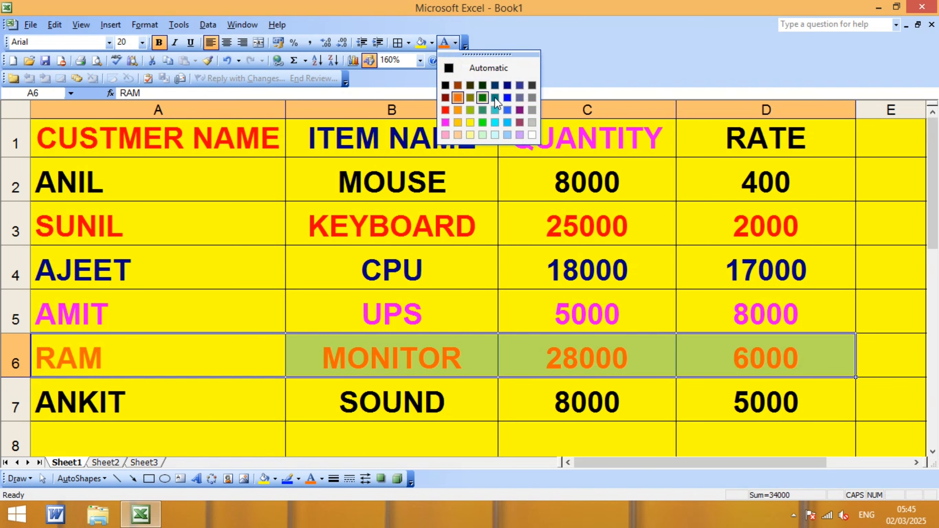
{"action": "left_click", "coordinate": [507, 98]}
{"action": "left_click", "coordinate": [484, 293]}
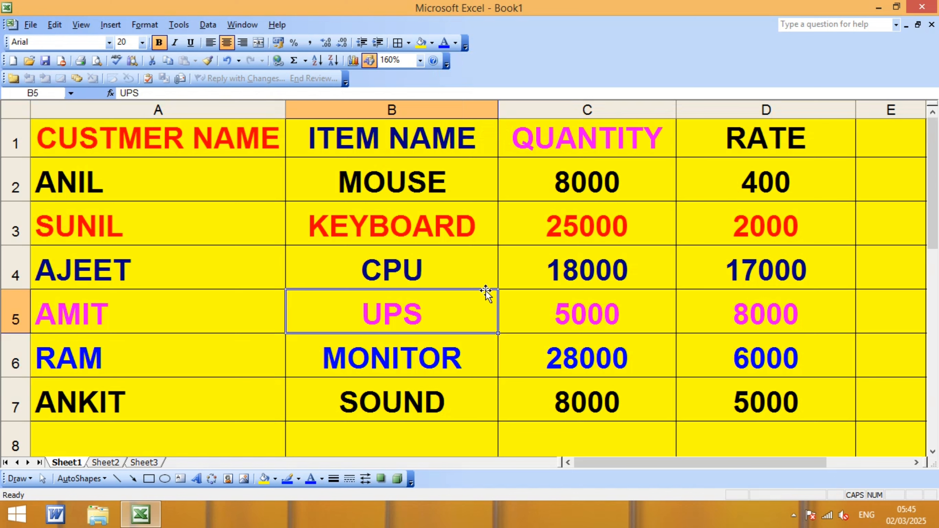
{"action": "left_click_drag", "start_coordinate": [55, 414], "coordinate": [725, 402]}
{"action": "left_click", "coordinate": [557, 336]}
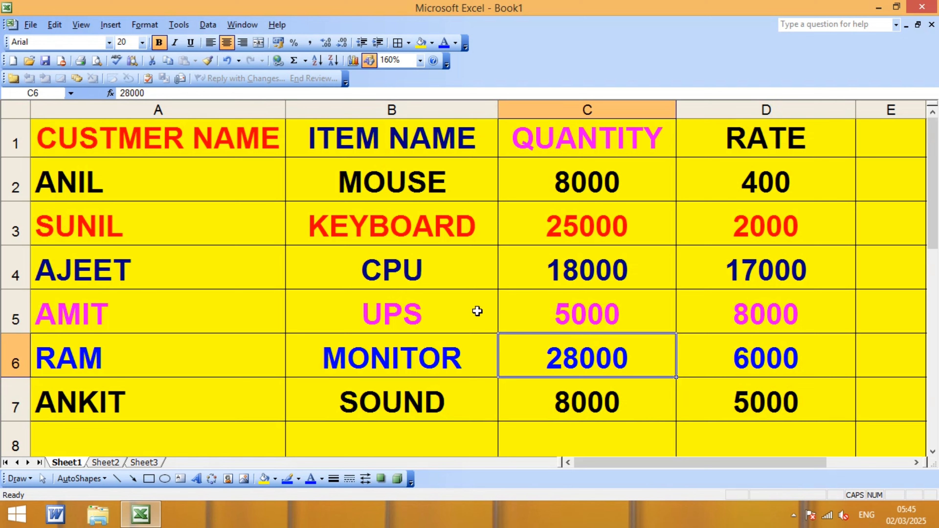
{"action": "left_click", "coordinate": [132, 193]}
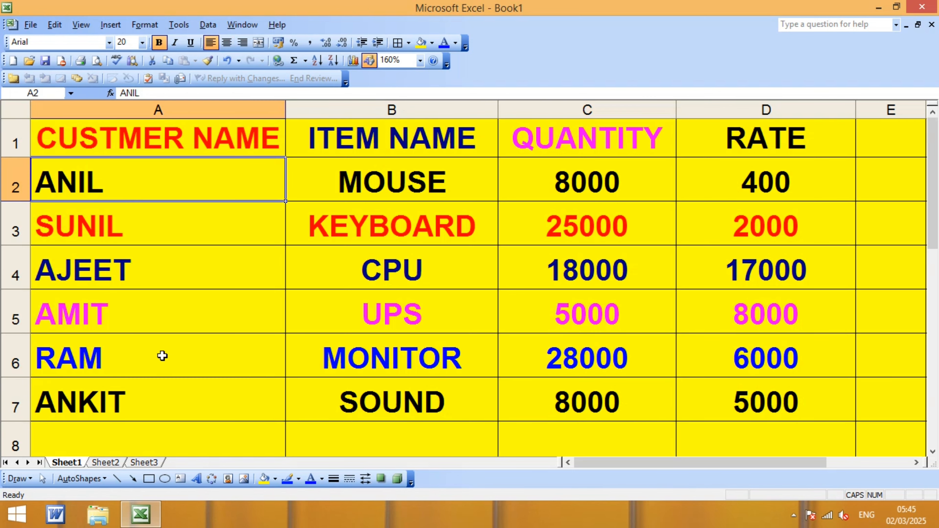
{"action": "left_click", "coordinate": [191, 417]}
{"action": "left_click", "coordinate": [141, 295]}
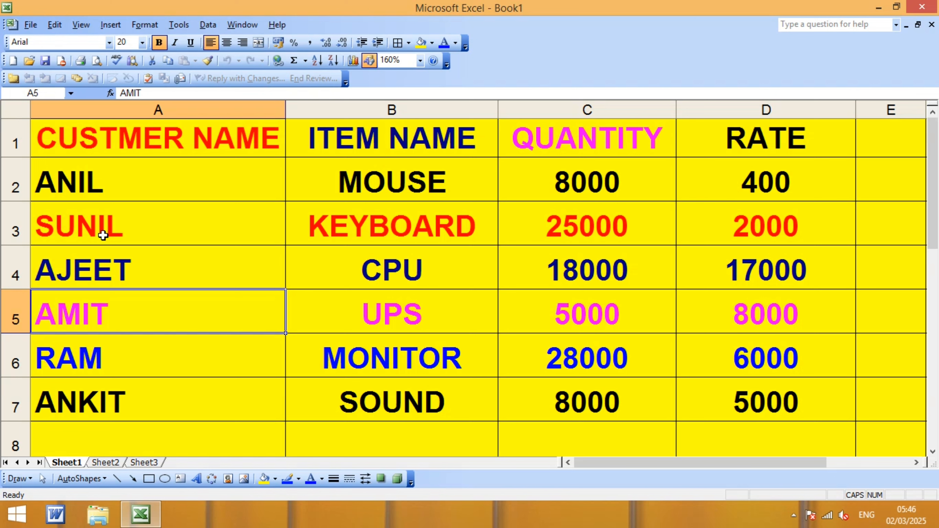
Review the table's header cells A1:D1, going through customer name, item name, quantity and rate.
{"action": "left_click", "coordinate": [96, 148]}
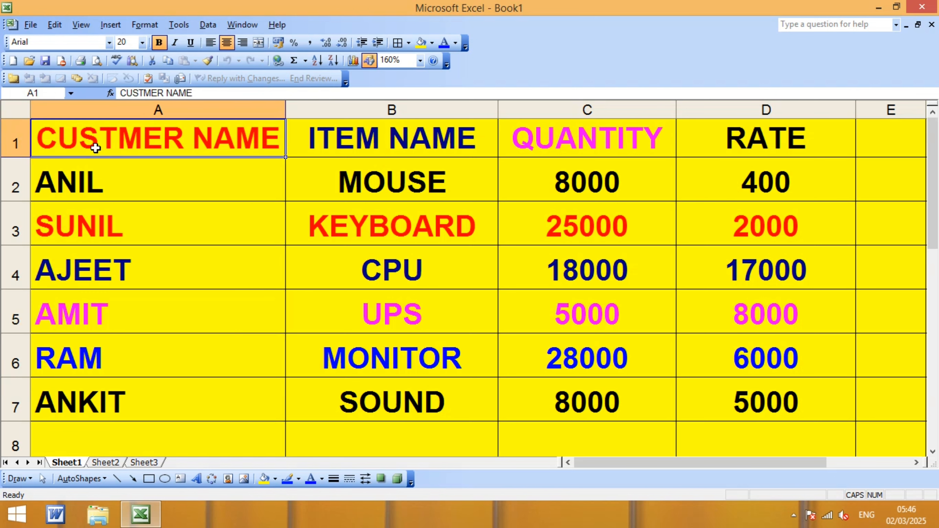
{"action": "key", "text": "Right"}
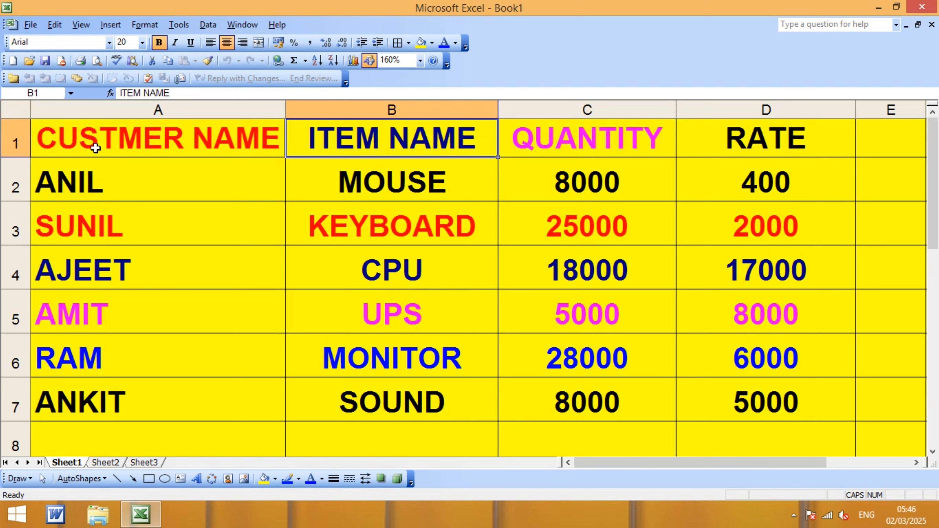
{"action": "key", "text": "Right"}
{"action": "key", "text": "Right"}
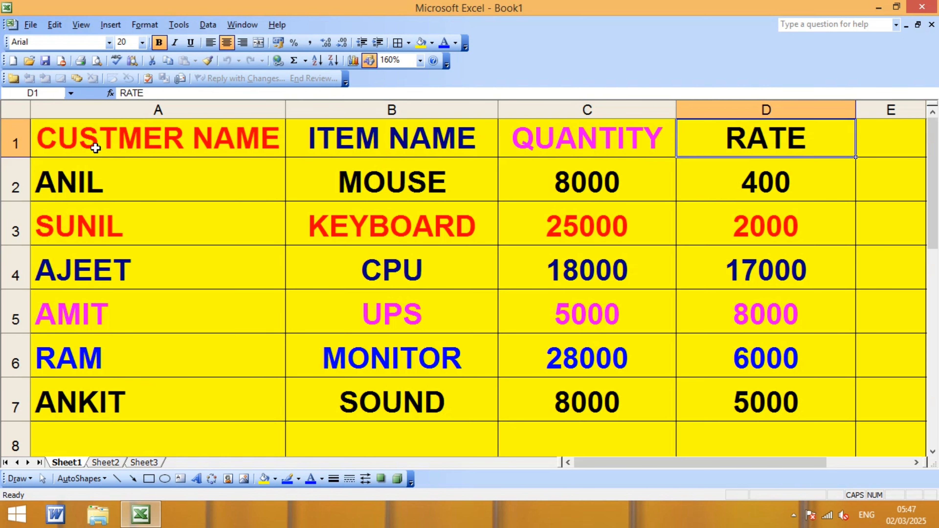
{"action": "key", "text": "Down"}
{"action": "key", "text": "Left"}
{"action": "key", "text": "Left"}
{"action": "key", "text": "Left"}
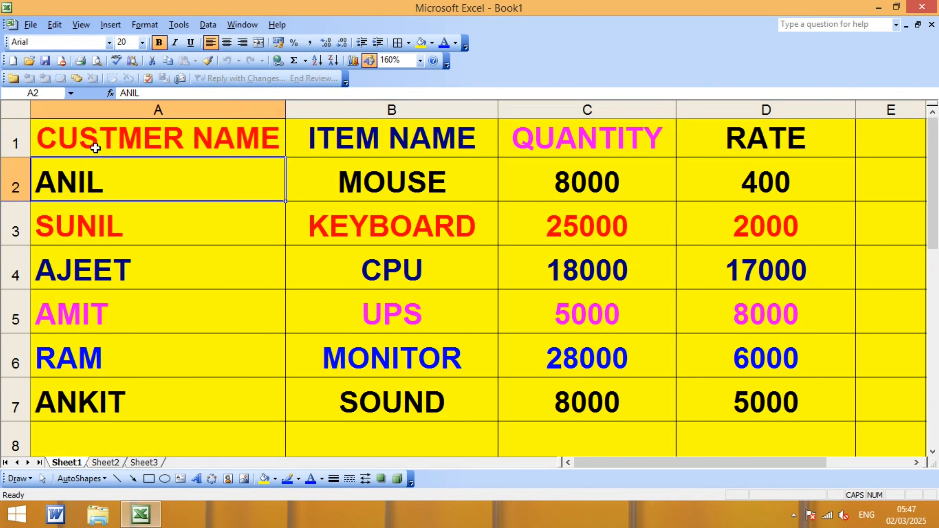
{"action": "key", "text": "Up"}
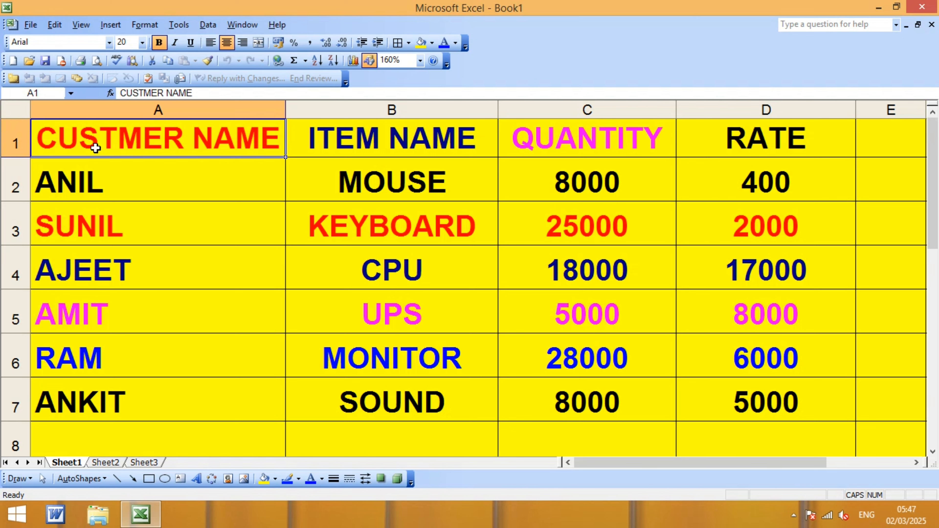
{"action": "key", "text": "Right"}
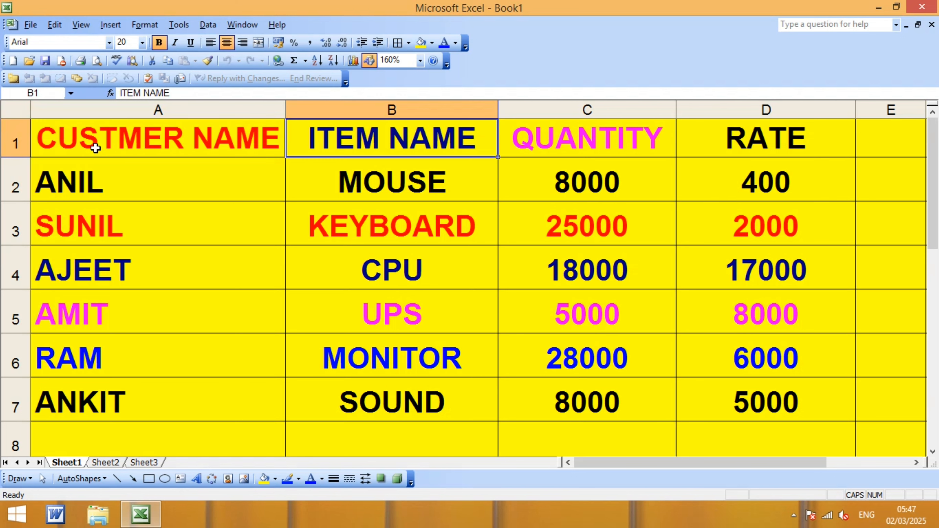
{"action": "key", "text": "Left"}
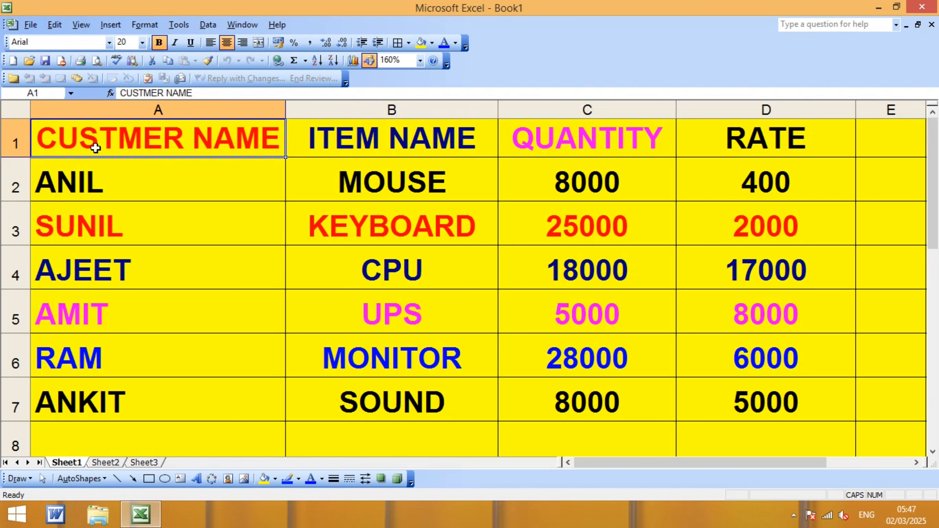
{"action": "key", "text": "Right"}
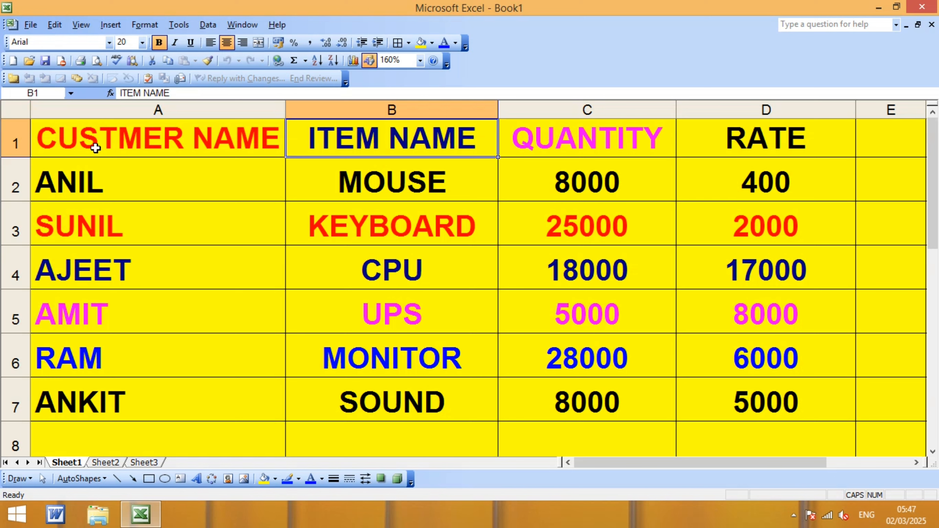
{"action": "key", "text": "Right"}
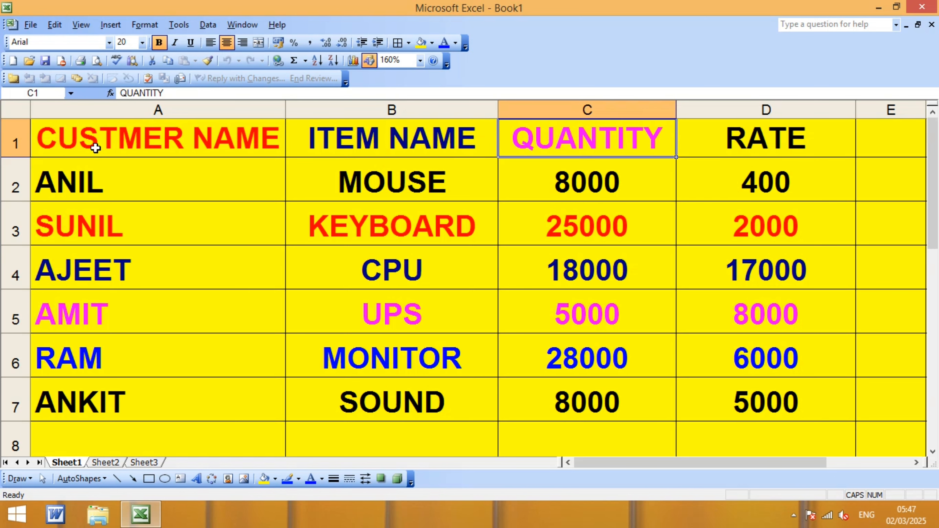
{"action": "key", "text": "Right"}
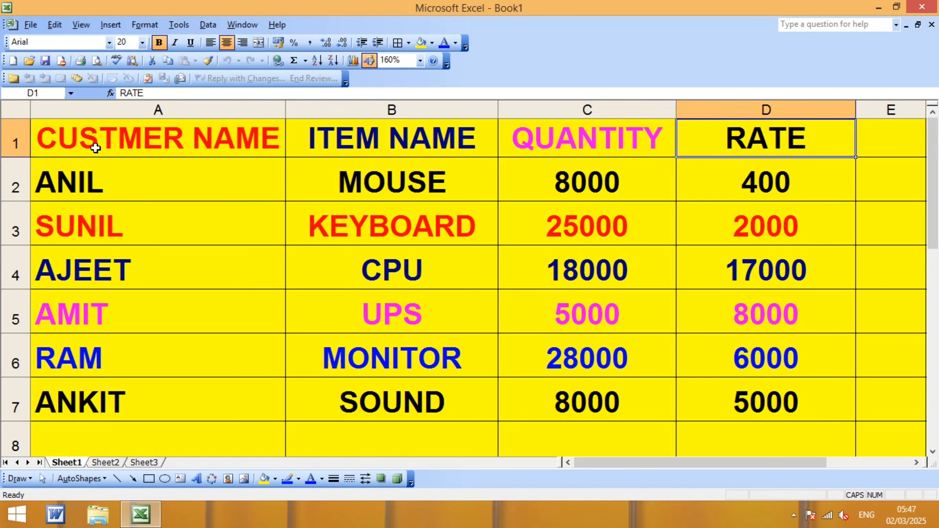
Read down the customer name column from cell A2 to A7 and return to the first customer.
{"action": "key", "text": "Down"}
{"action": "key", "text": "Home"}
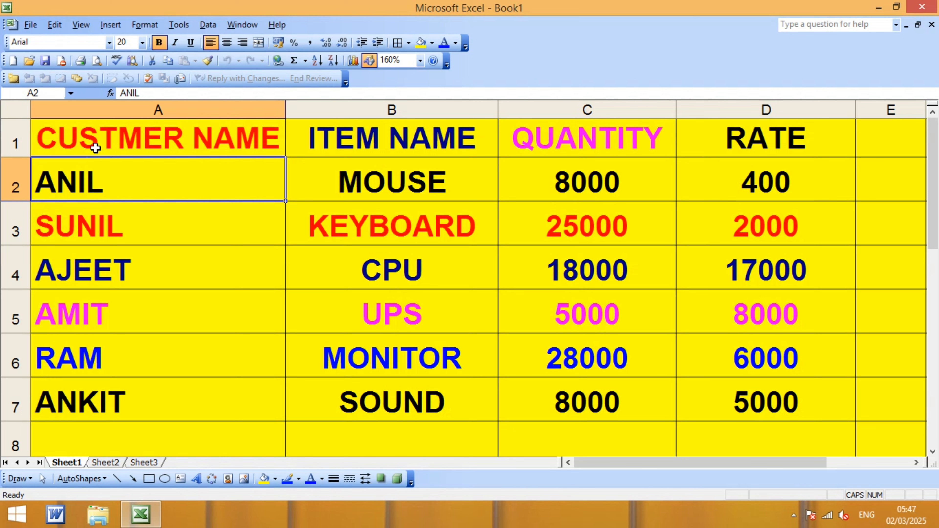
{"action": "key", "text": "Down"}
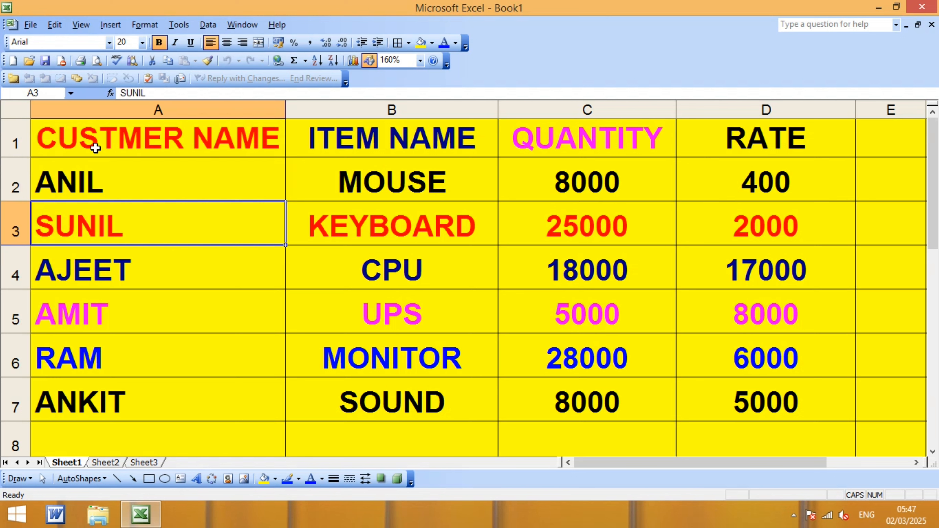
{"action": "key", "text": "Down"}
{"action": "key", "text": "Down"}
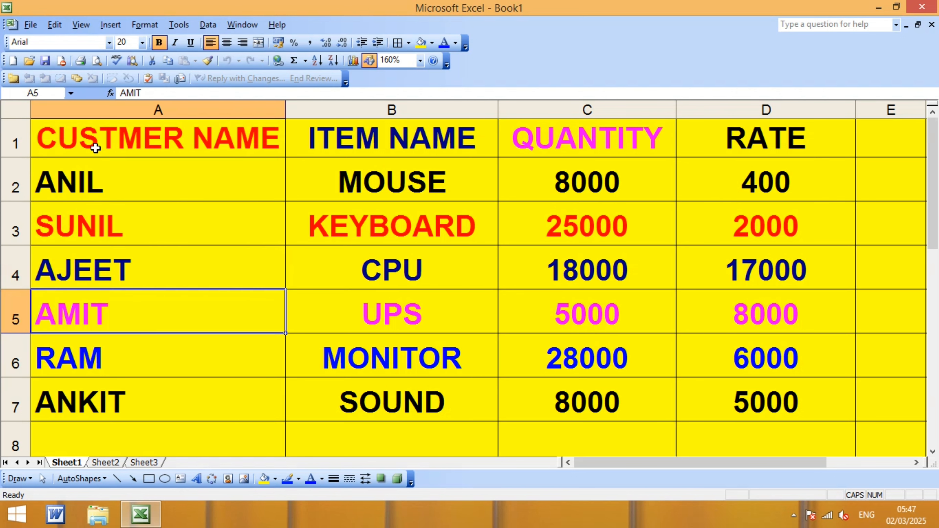
{"action": "key", "text": "Down"}
{"action": "key", "text": "Down"}
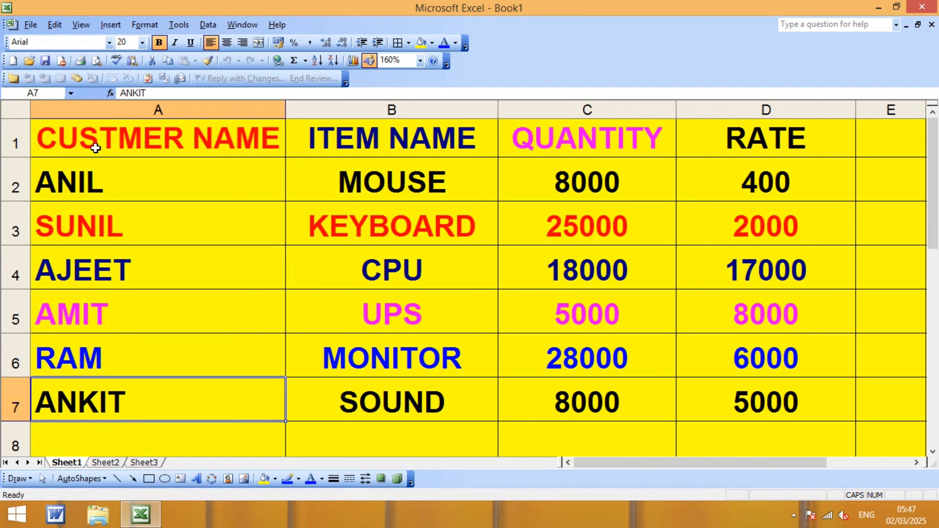
{"action": "key", "text": "Up"}
{"action": "key", "text": "Up"}
{"action": "key", "text": "Up"}
{"action": "key", "text": "Up"}
{"action": "key", "text": "Up"}
Review the item, quantity and rate cells of the MOUSE and KEYBOARD rows.
{"action": "key", "text": "Right"}
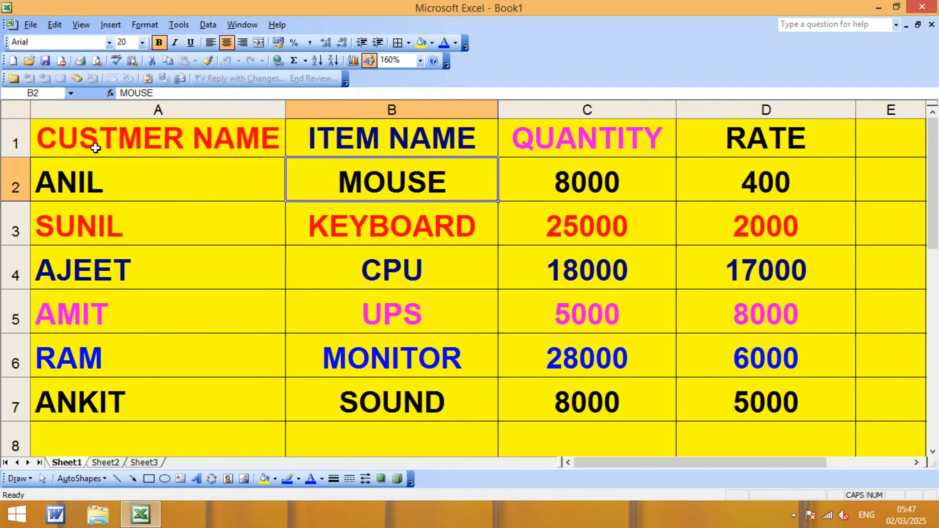
{"action": "key", "text": "Right"}
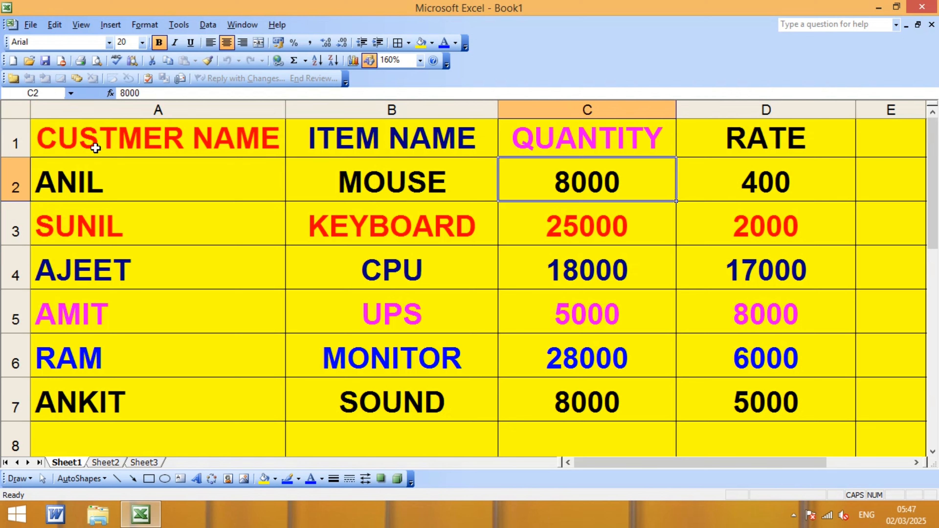
{"action": "key", "text": "Right"}
{"action": "key", "text": "Down"}
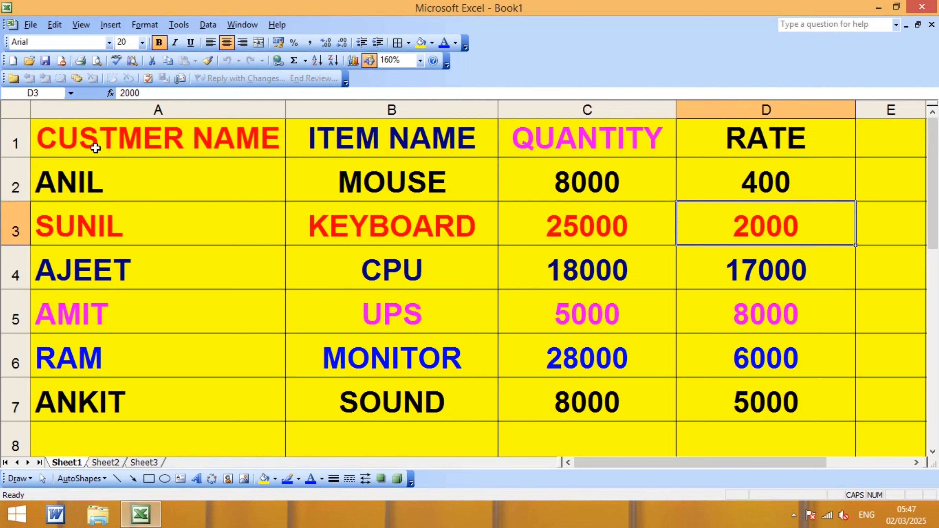
{"action": "key", "text": "Left"}
{"action": "key", "text": "Left"}
{"action": "key", "text": "Left"}
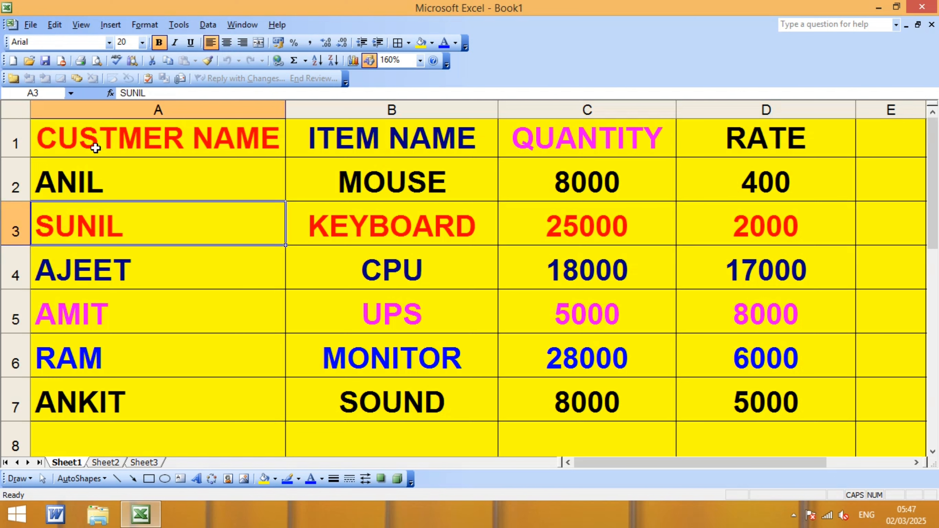
{"action": "key", "text": "Right"}
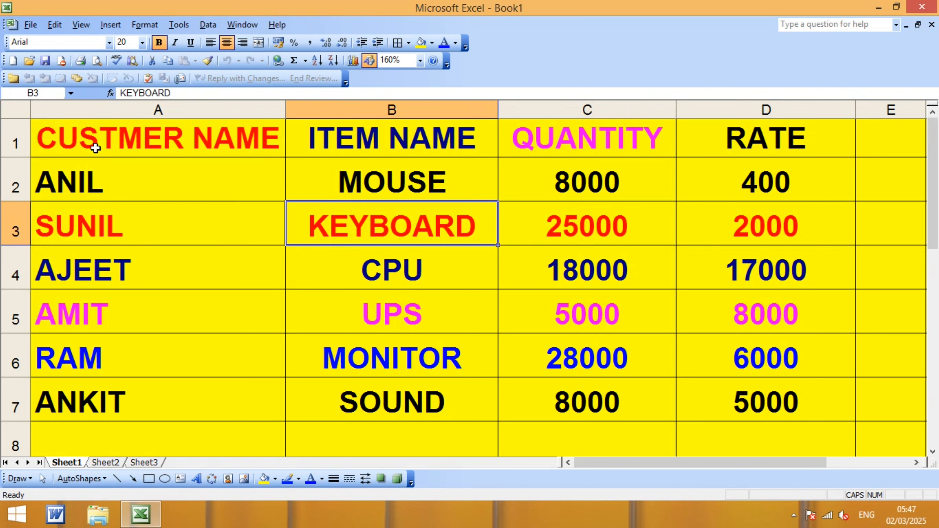
{"action": "key", "text": "Right"}
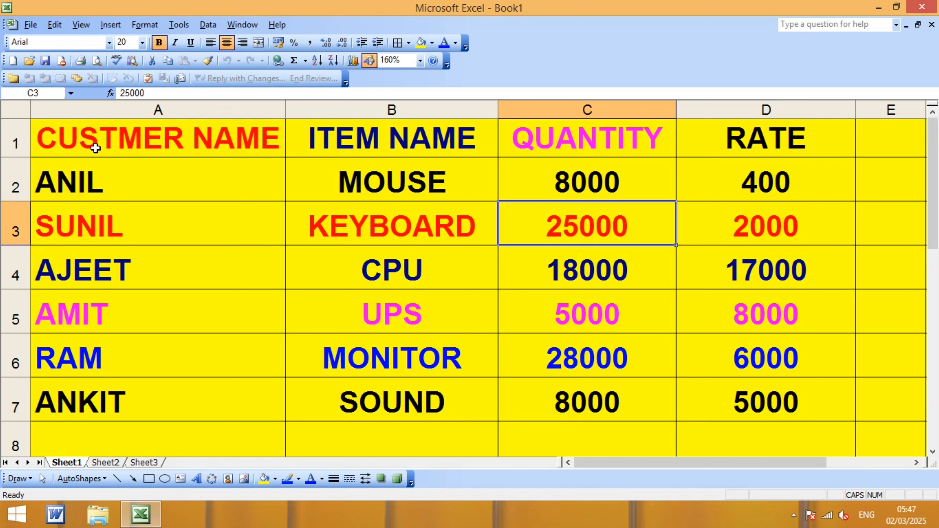
{"action": "key", "text": "Right"}
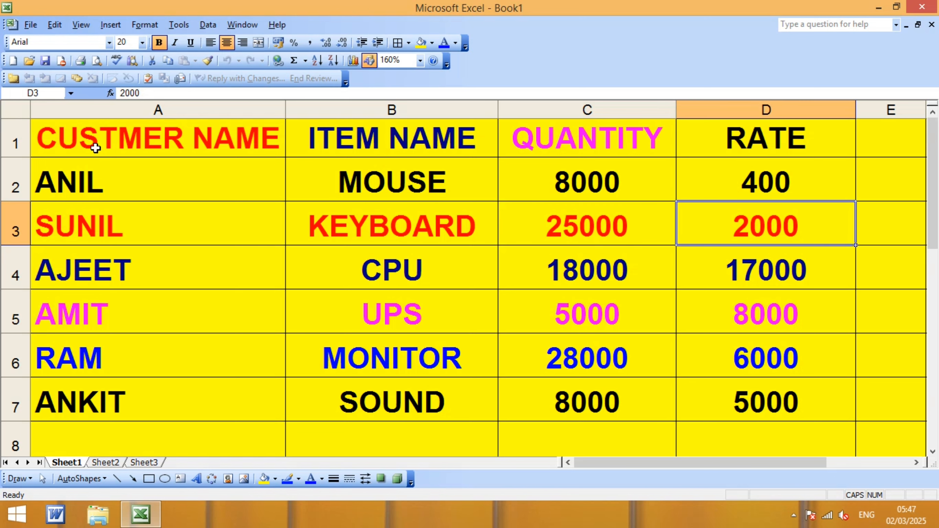
Review the CPU row's cells A4:D4, going through customer, item, quantity and rate.
{"action": "key", "text": "Down"}
{"action": "key", "text": "Left"}
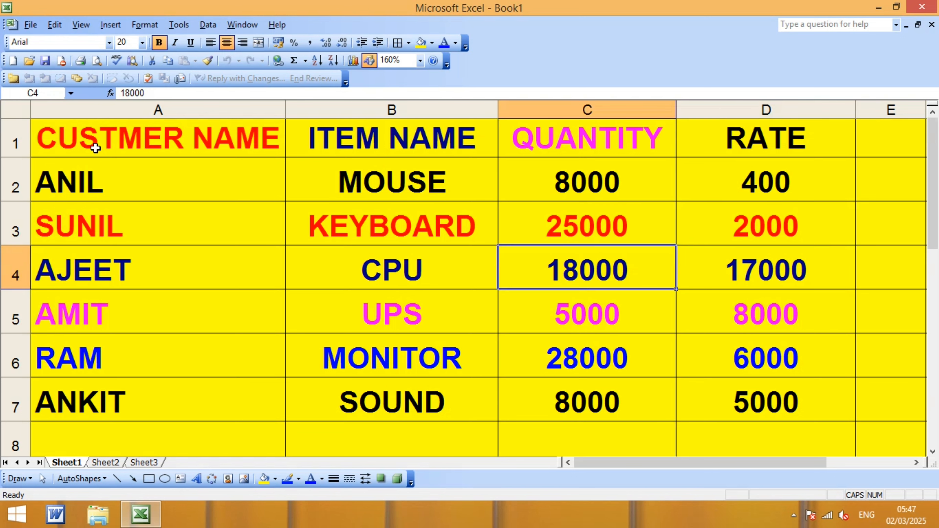
{"action": "key", "text": "Left"}
{"action": "key", "text": "Left"}
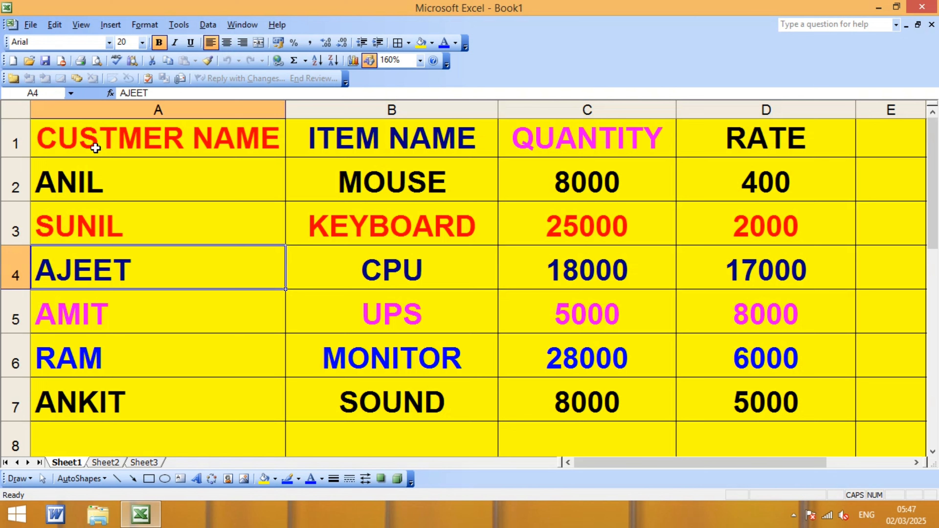
{"action": "key", "text": "Right"}
{"action": "key", "text": "Right"}
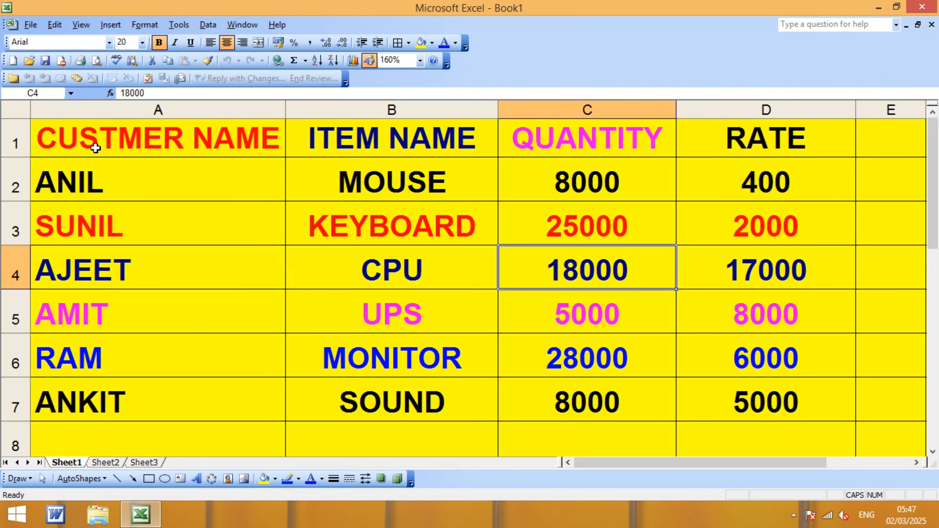
{"action": "key", "text": "Left"}
{"action": "key", "text": "Right"}
{"action": "key", "text": "Right"}
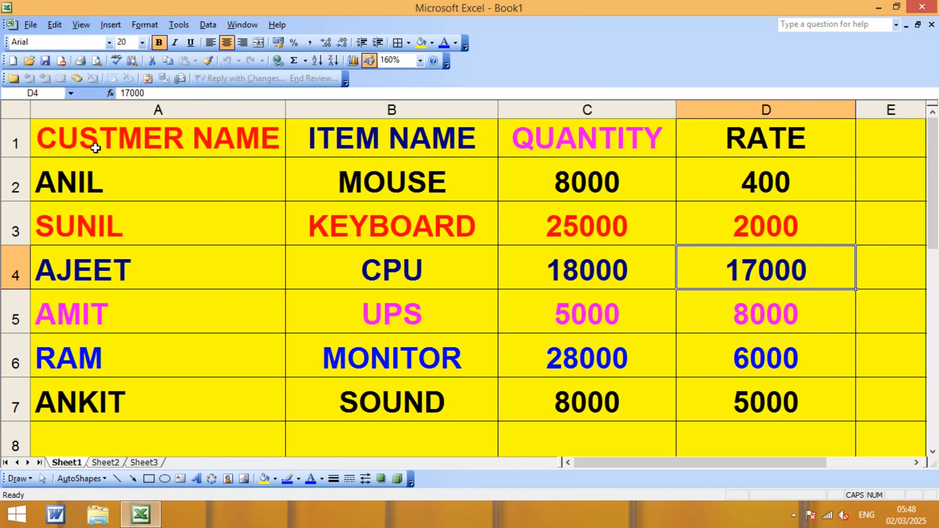
Review the UPS row from customer name in A5 across to the rate in D5.
{"action": "key", "text": "Down"}
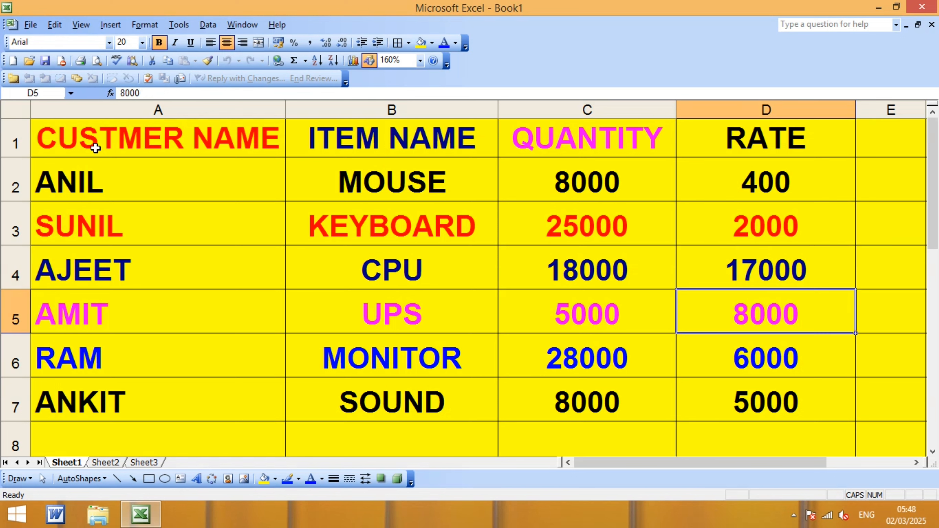
{"action": "key", "text": "Left"}
{"action": "key", "text": "Left"}
{"action": "key", "text": "Left"}
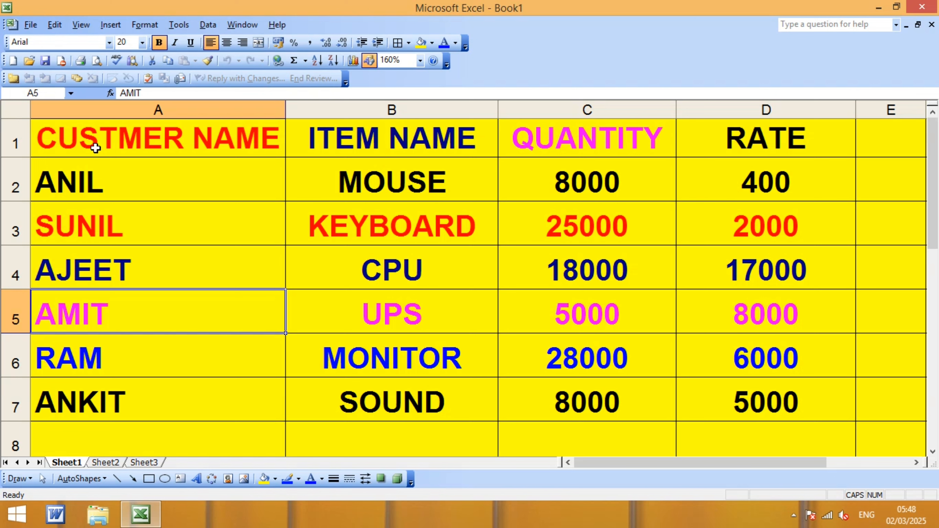
{"action": "key", "text": "Right"}
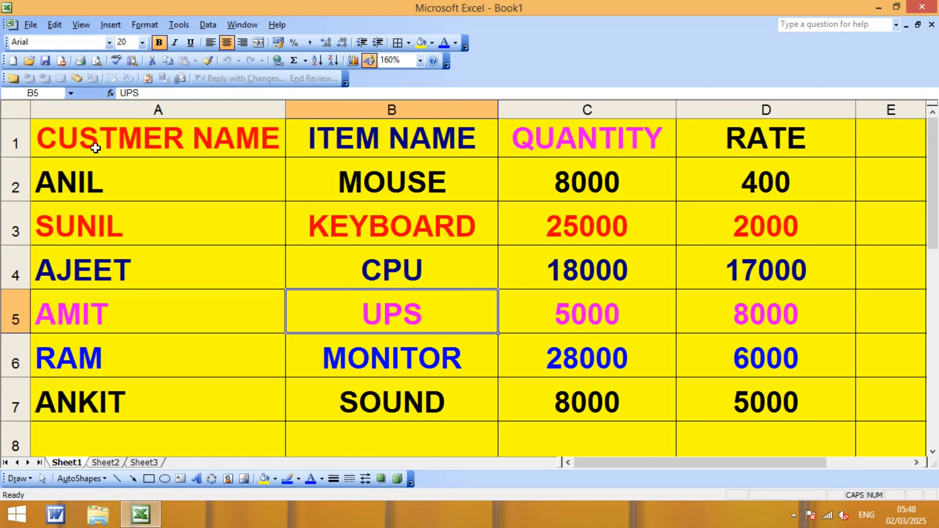
{"action": "key", "text": "Right"}
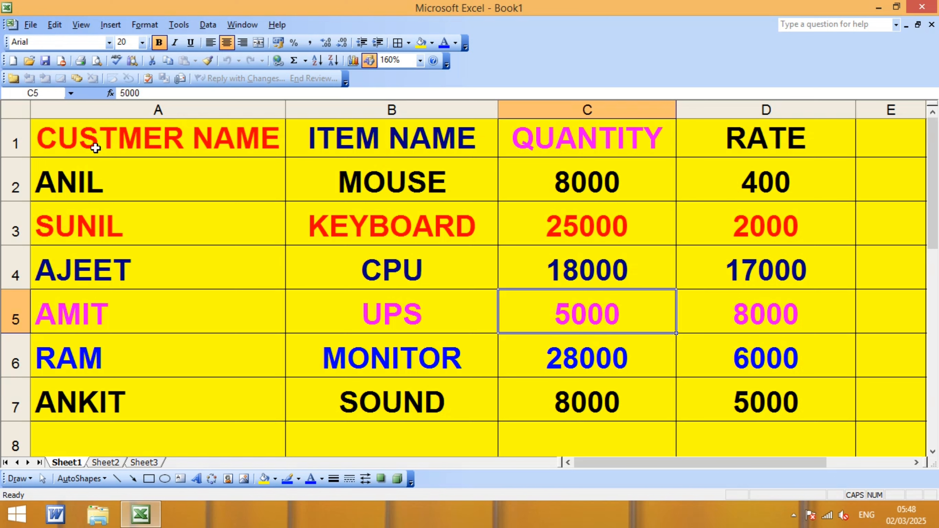
{"action": "key", "text": "Right"}
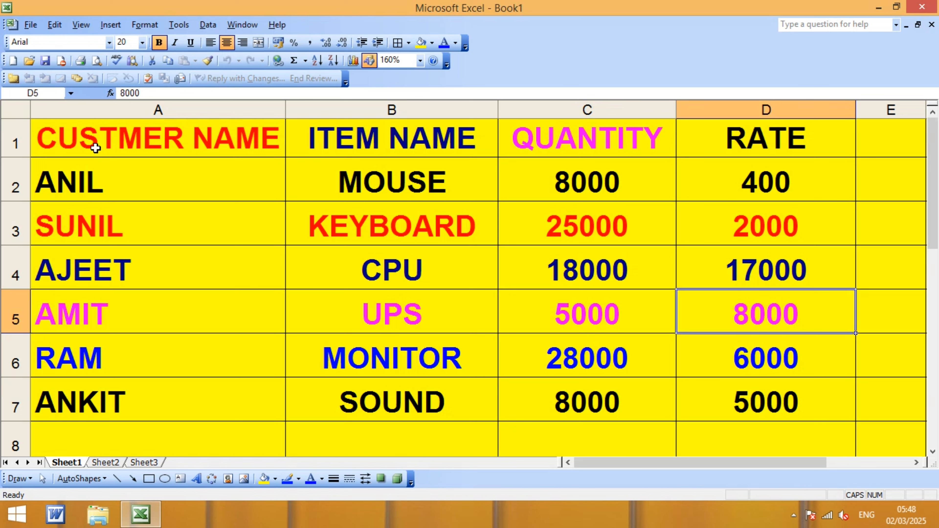
Review the MONITOR row's cells A6:D6 and return to its customer name cell.
{"action": "key", "text": "Down"}
{"action": "key", "text": "Left"}
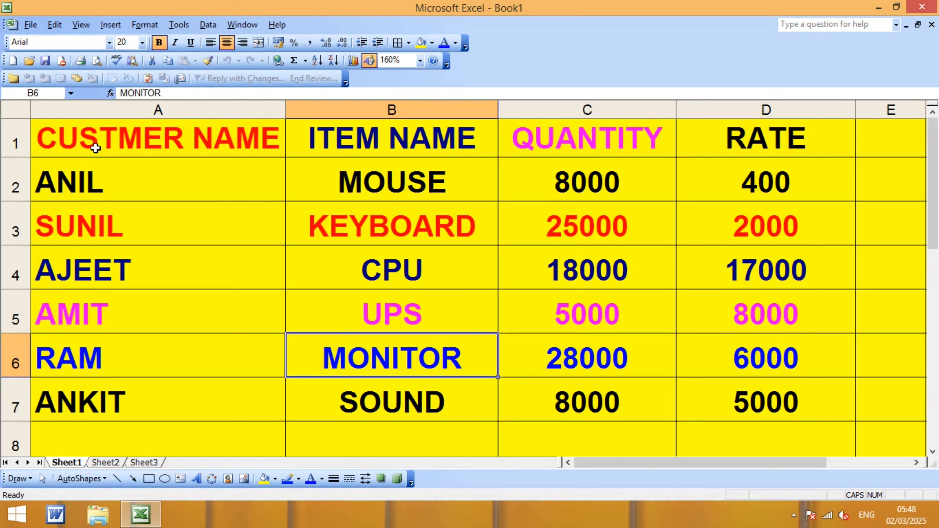
{"action": "key", "text": "Left"}
{"action": "key", "text": "Right"}
{"action": "key", "text": "Left"}
{"action": "key", "text": "Right"}
{"action": "key", "text": "Right"}
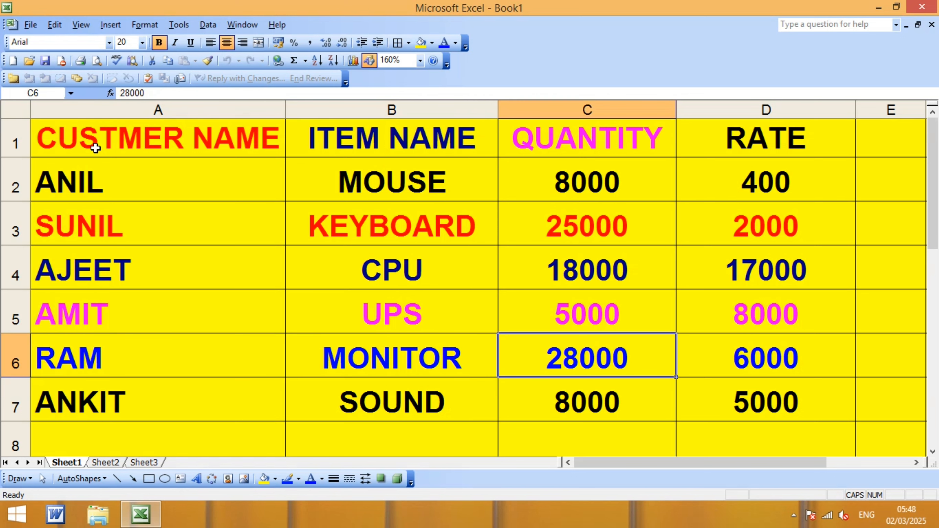
{"action": "key", "text": "Right"}
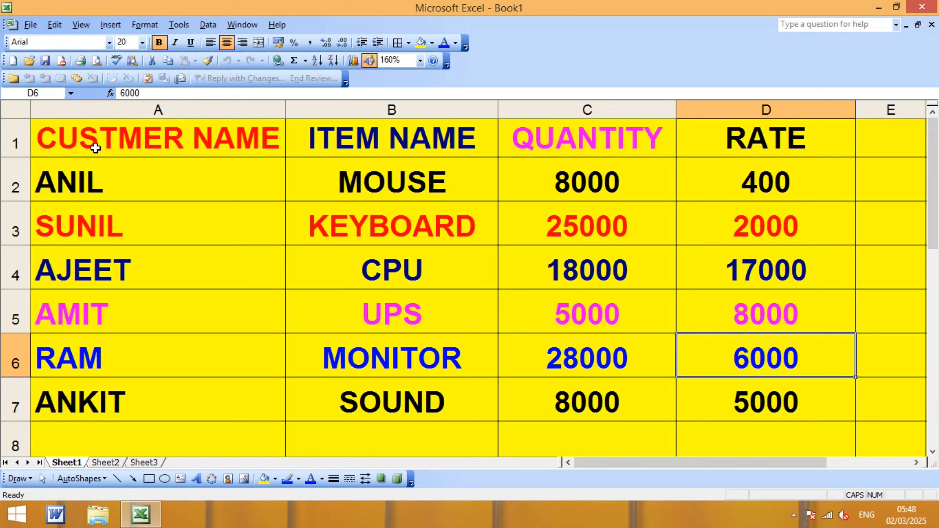
{"action": "key", "text": "Left"}
{"action": "key", "text": "Left"}
{"action": "key", "text": "Left"}
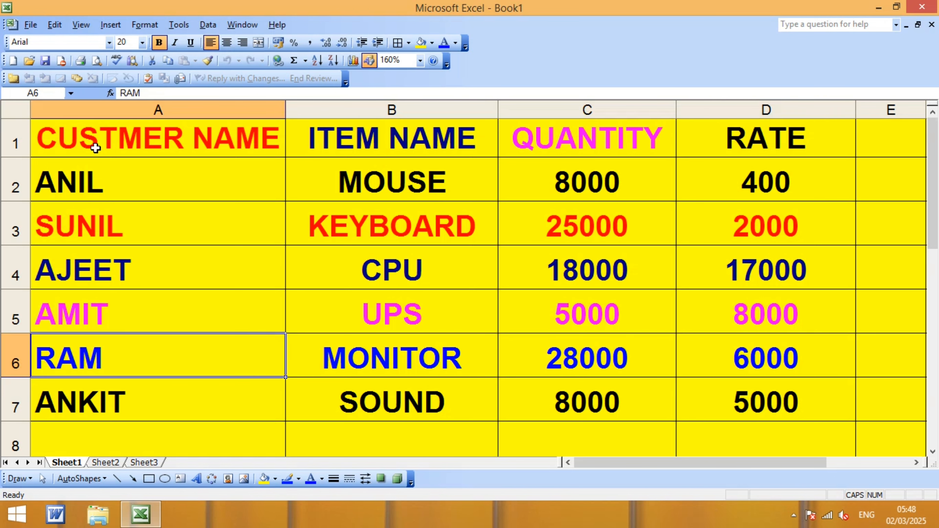
Review the SOUND row's item, quantity and rate cells, B7:D7, and return to its customer name in A7.
{"action": "key", "text": "Down"}
{"action": "key", "text": "Right"}
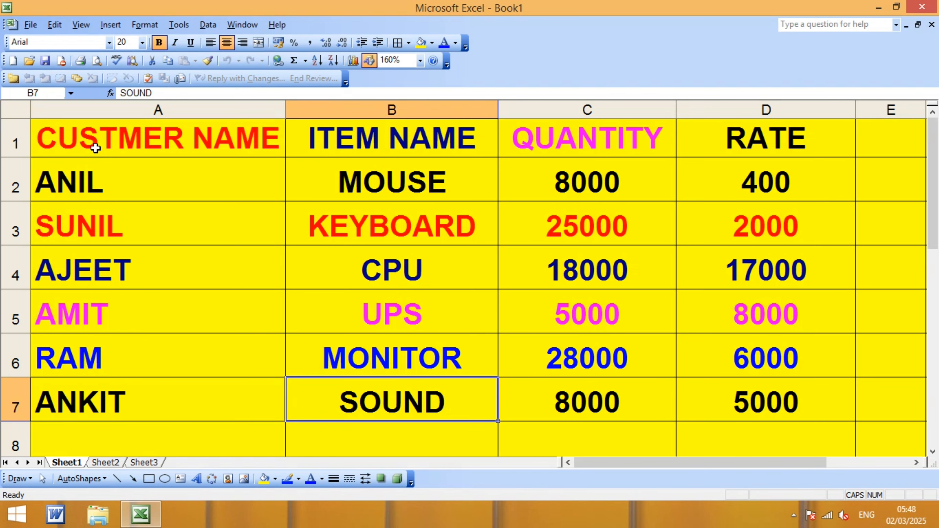
{"action": "key", "text": "Right"}
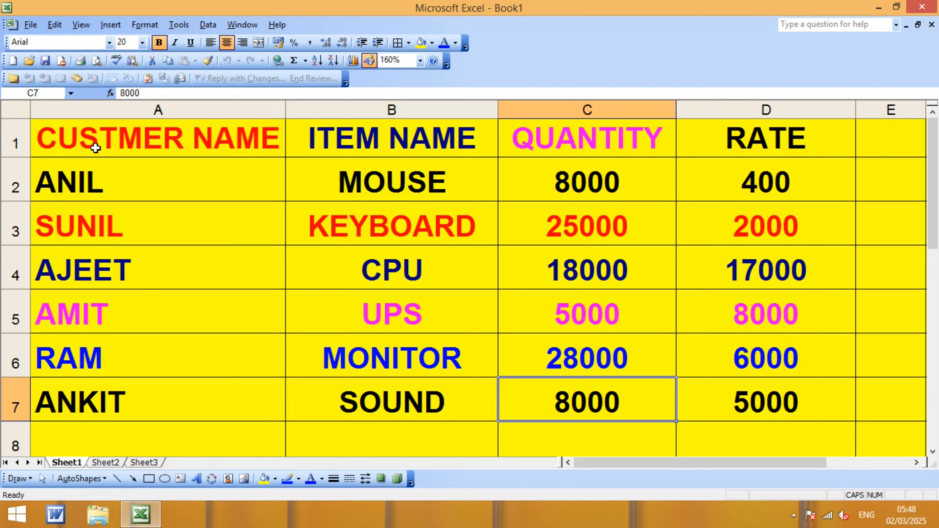
{"action": "key", "text": "Right"}
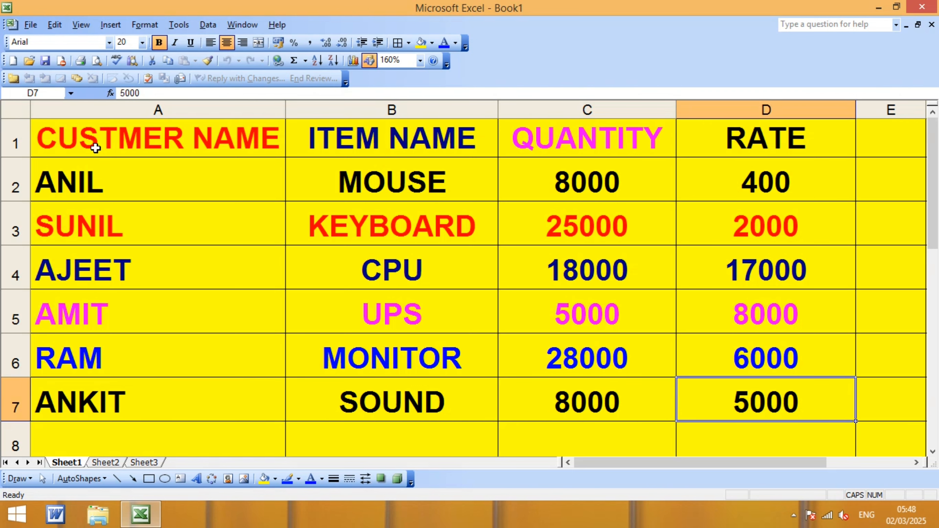
{"action": "key", "text": "Left"}
{"action": "key", "text": "Left"}
{"action": "key", "text": "Left"}
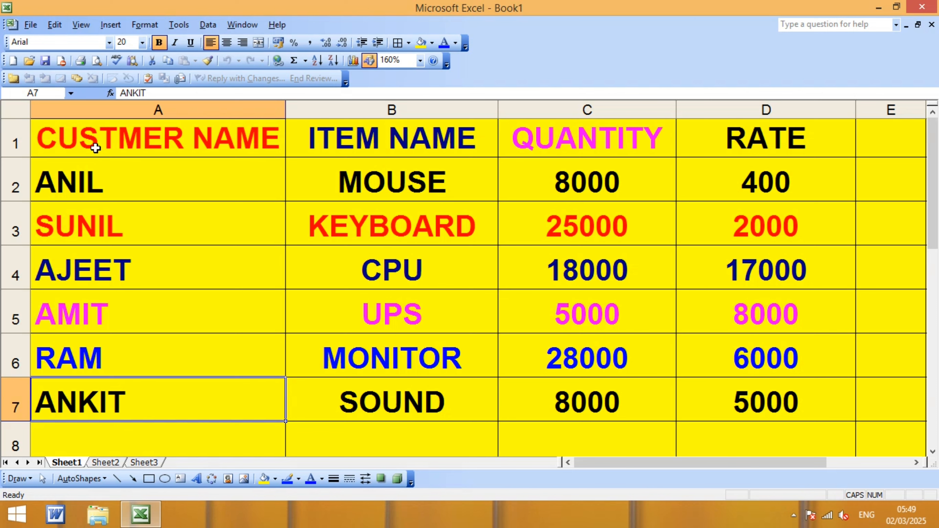
Close the spreadsheet program with the Book1 workbook.
{"action": "left_click", "coordinate": [920, 1]}
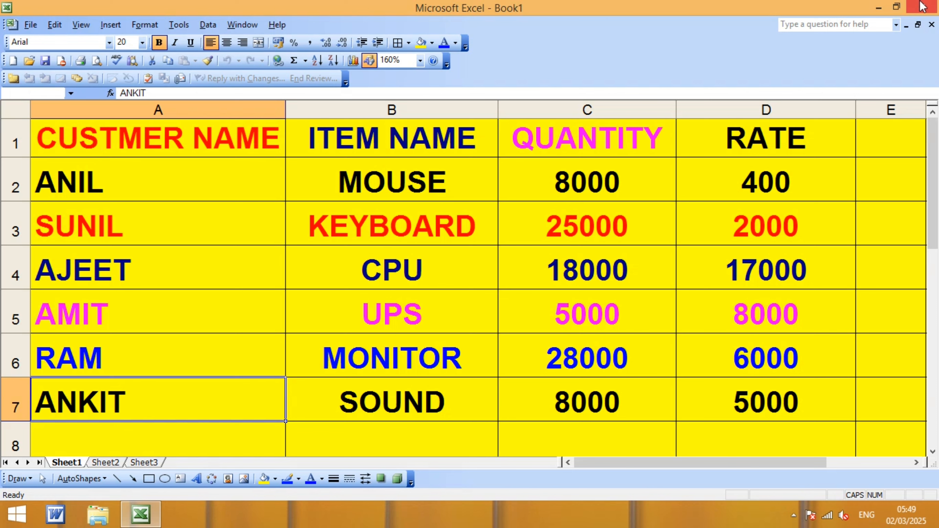